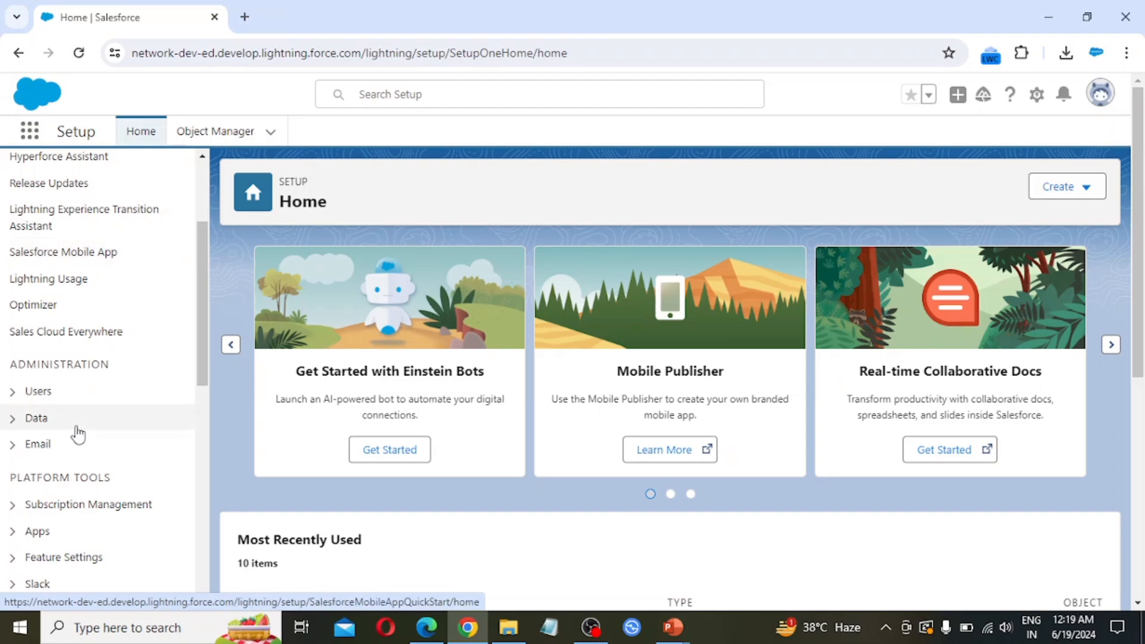
Open the Flows setup page under Process Automation
{"action": "scroll", "coordinate": [78, 435], "scroll_direction": "down", "scroll_amount": 3}
{"action": "scroll", "coordinate": [46, 407], "scroll_direction": "down", "scroll_amount": 2}
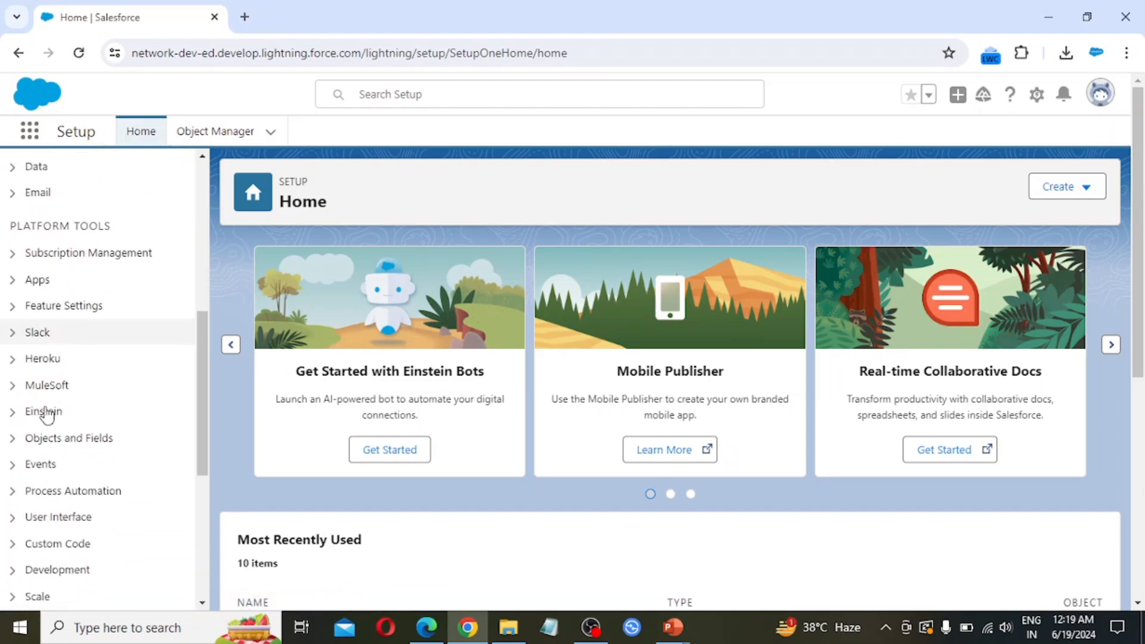
{"action": "scroll", "coordinate": [67, 442], "scroll_direction": "down", "scroll_amount": 1}
{"action": "scroll", "coordinate": [67, 442], "scroll_direction": "down", "scroll_amount": 2}
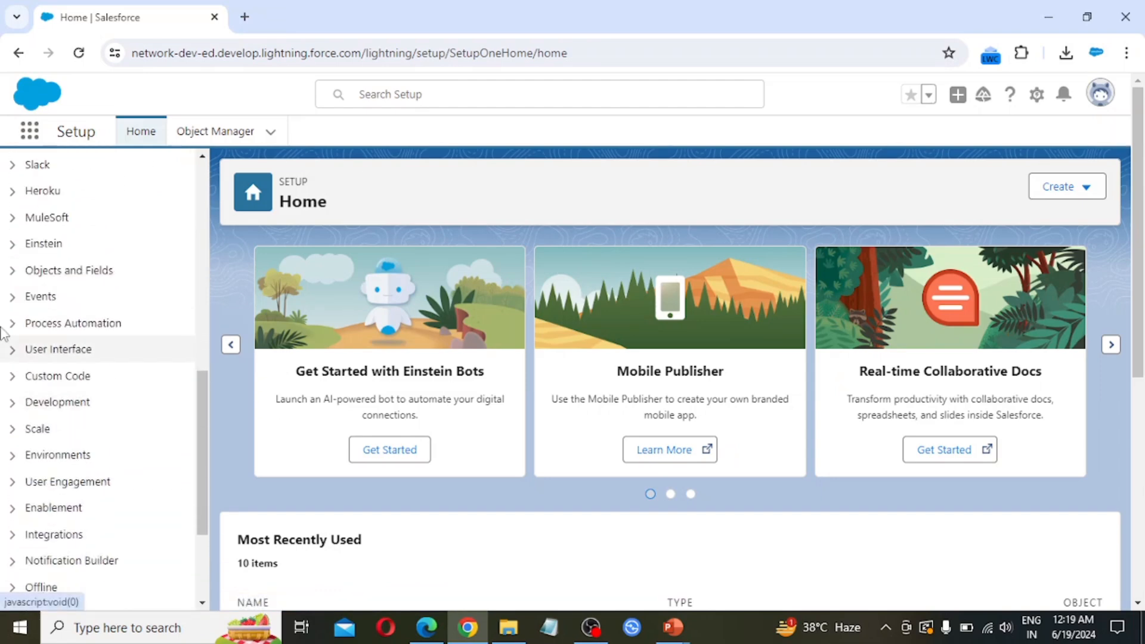
{"action": "left_click", "coordinate": [13, 322]}
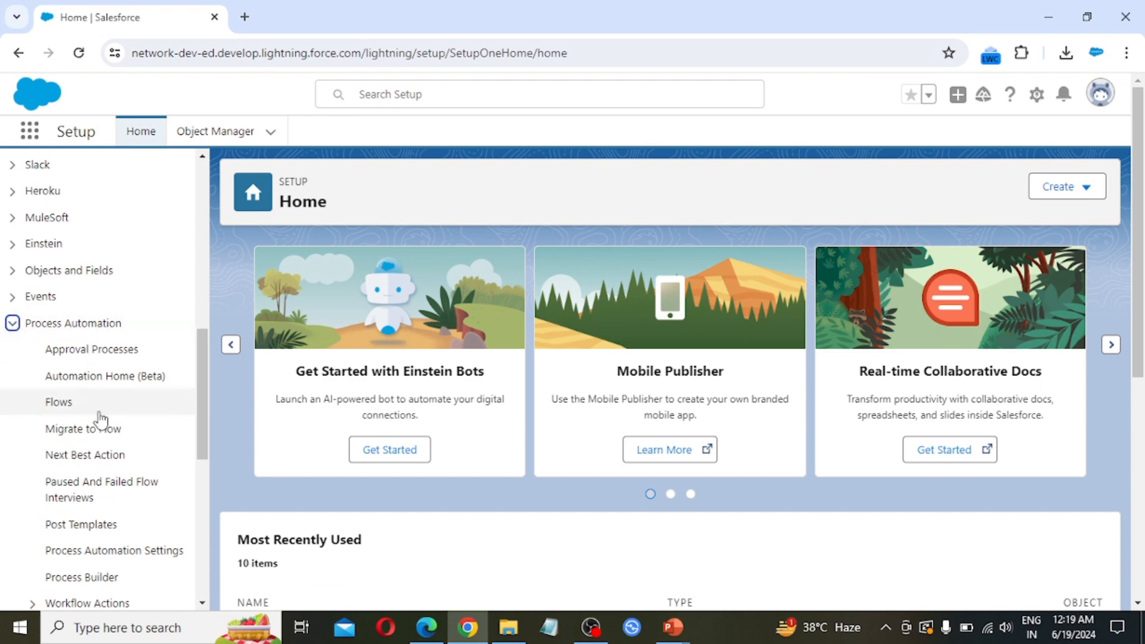
{"action": "left_click", "coordinate": [59, 403]}
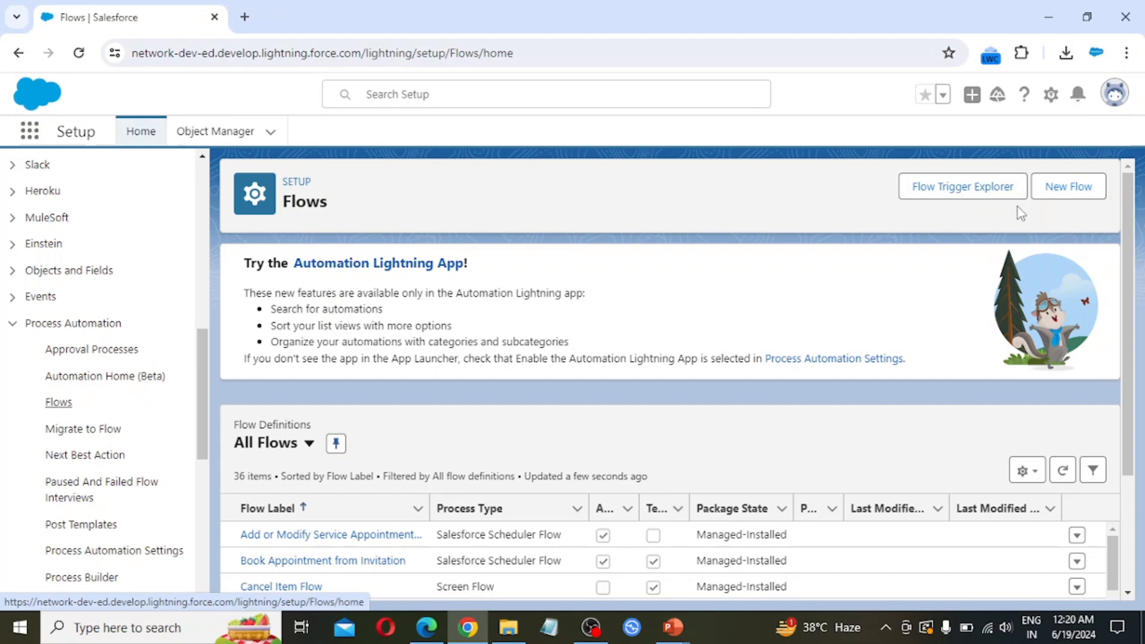
Create a new Record-Triggered Flow starting from scratch
{"action": "left_click", "coordinate": [1076, 194]}
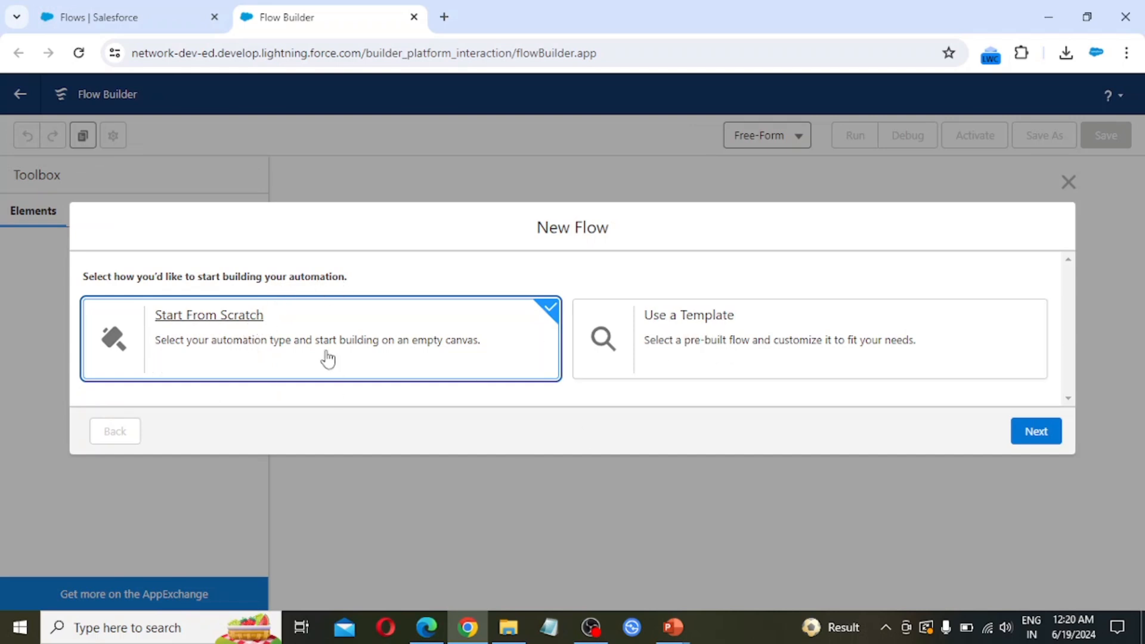
{"action": "left_click", "coordinate": [1034, 433]}
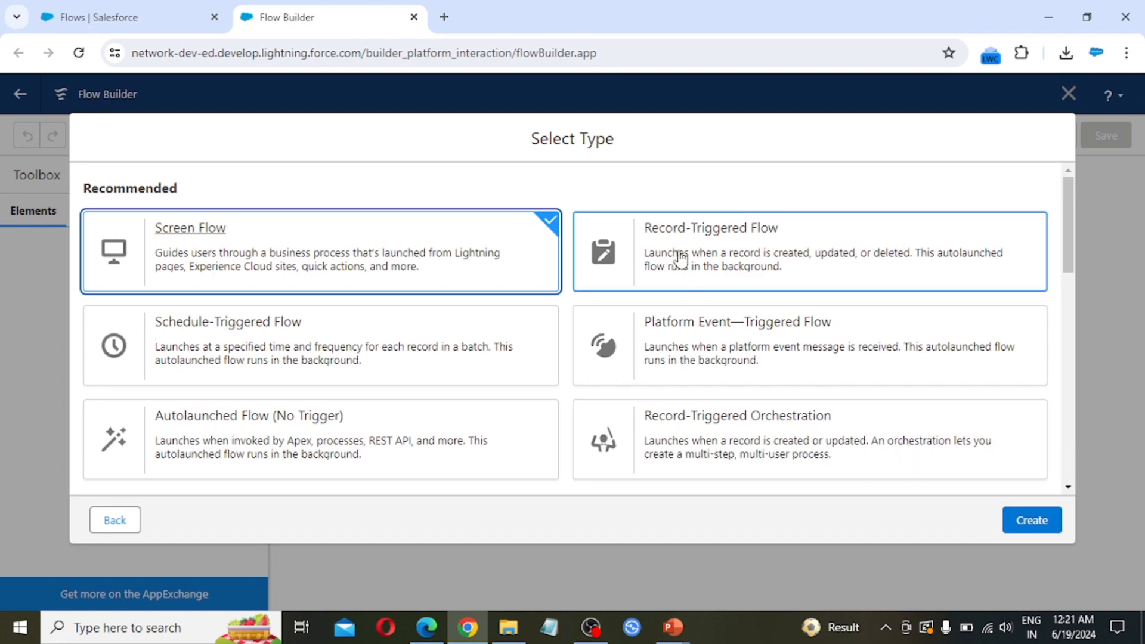
{"action": "left_click", "coordinate": [826, 264]}
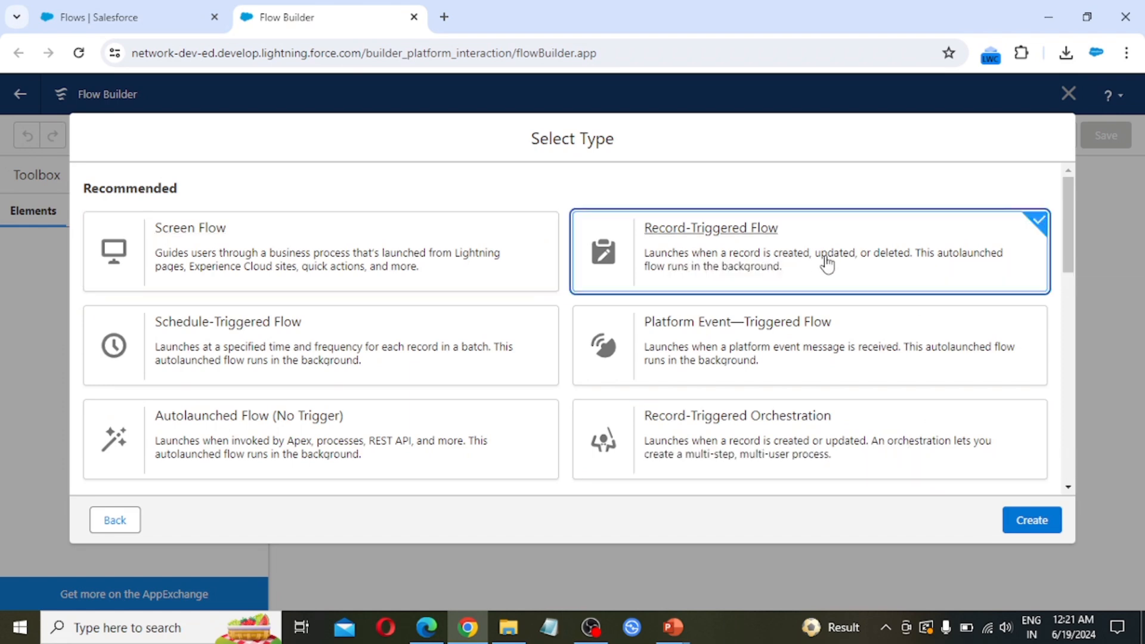
{"action": "left_click", "coordinate": [1031, 528]}
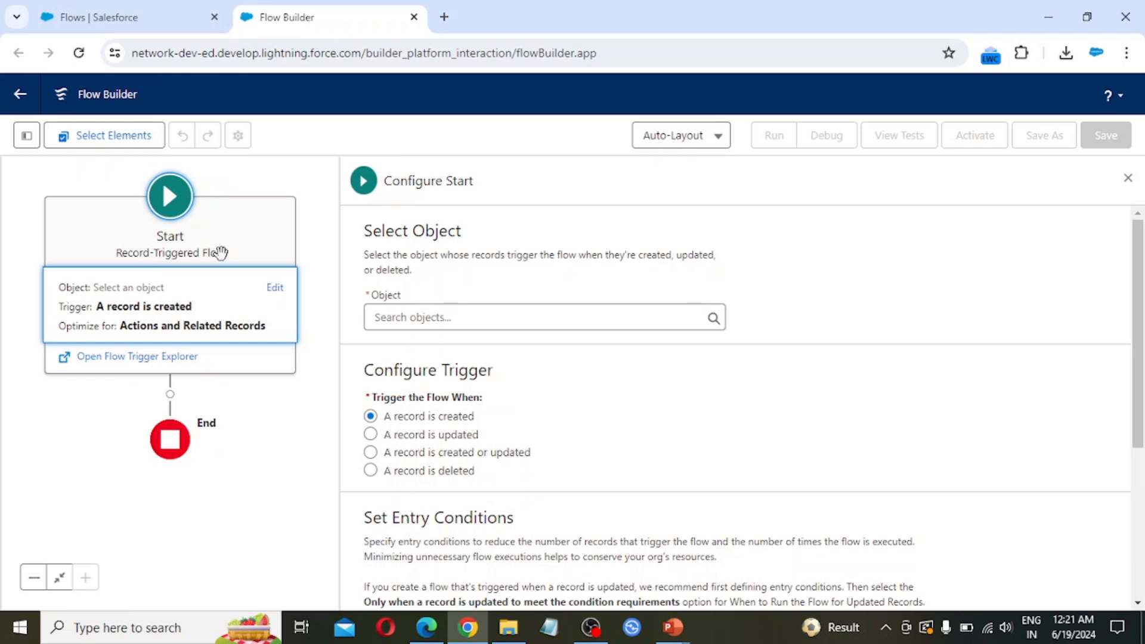
Switch the flow canvas to Free-Form layout and review the toolbox's available elements and resource manager
{"action": "left_click", "coordinate": [718, 143]}
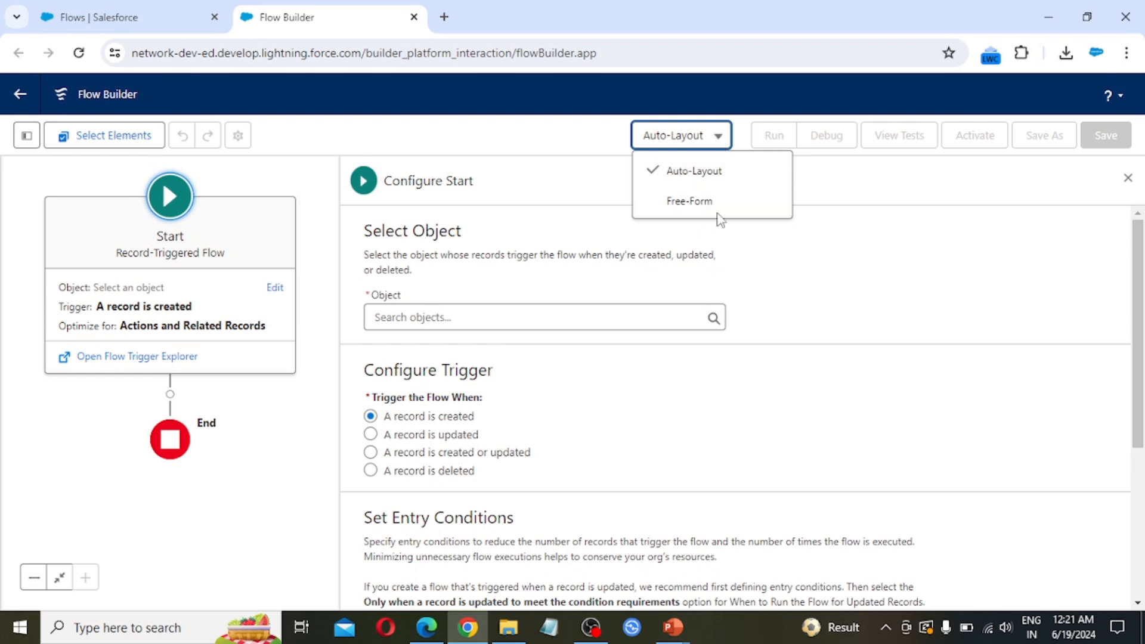
{"action": "key", "text": "Return"}
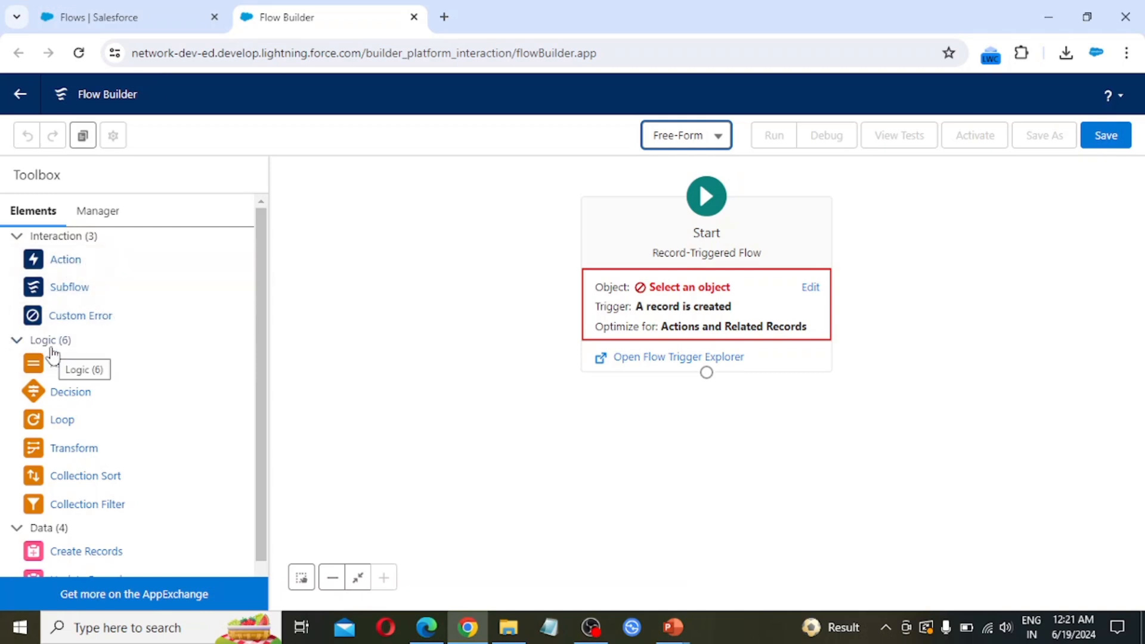
{"action": "scroll", "coordinate": [146, 359], "scroll_direction": "down", "scroll_amount": 1}
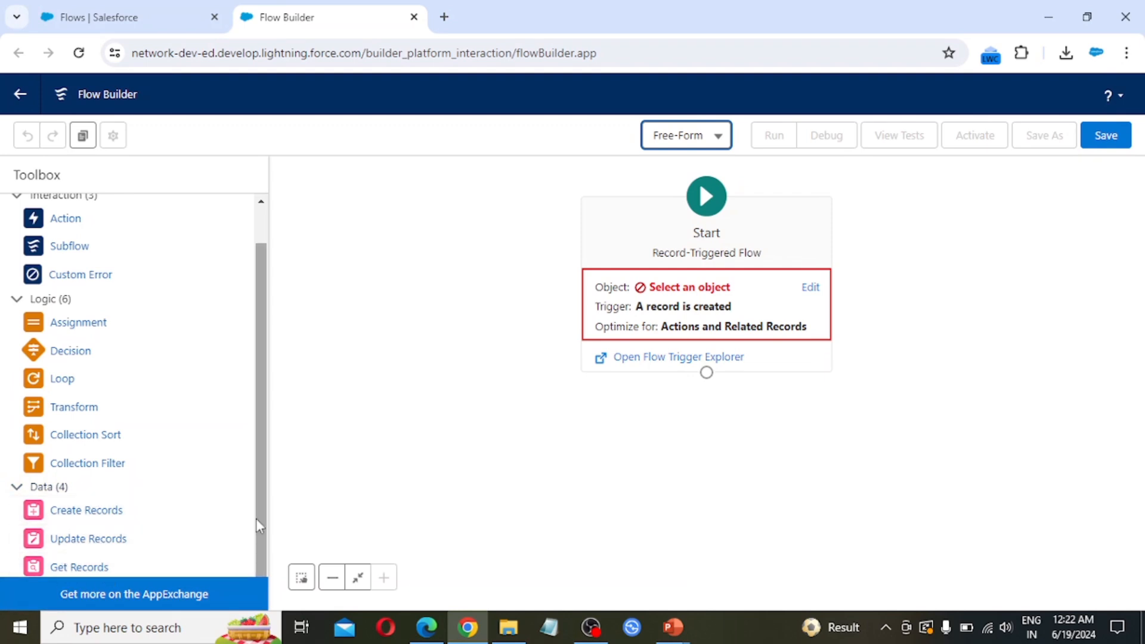
{"action": "scroll", "coordinate": [159, 389], "scroll_direction": "up", "scroll_amount": 5}
{"action": "left_click", "coordinate": [94, 213]}
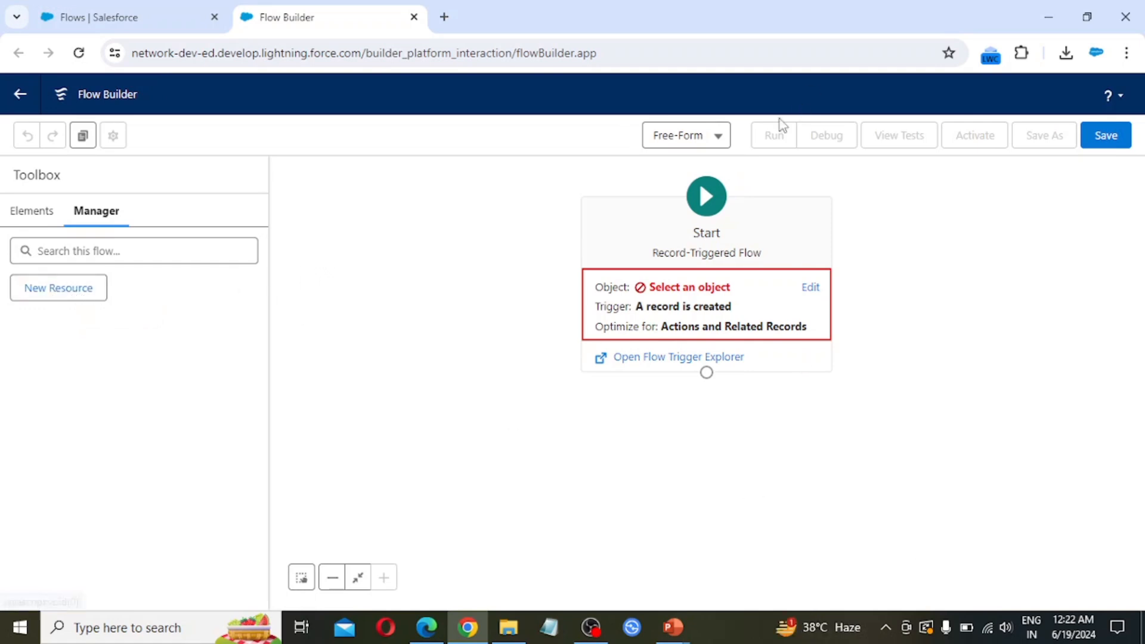
Return the canvas to Auto-Layout and open the Start element's configuration
{"action": "left_click", "coordinate": [719, 143]}
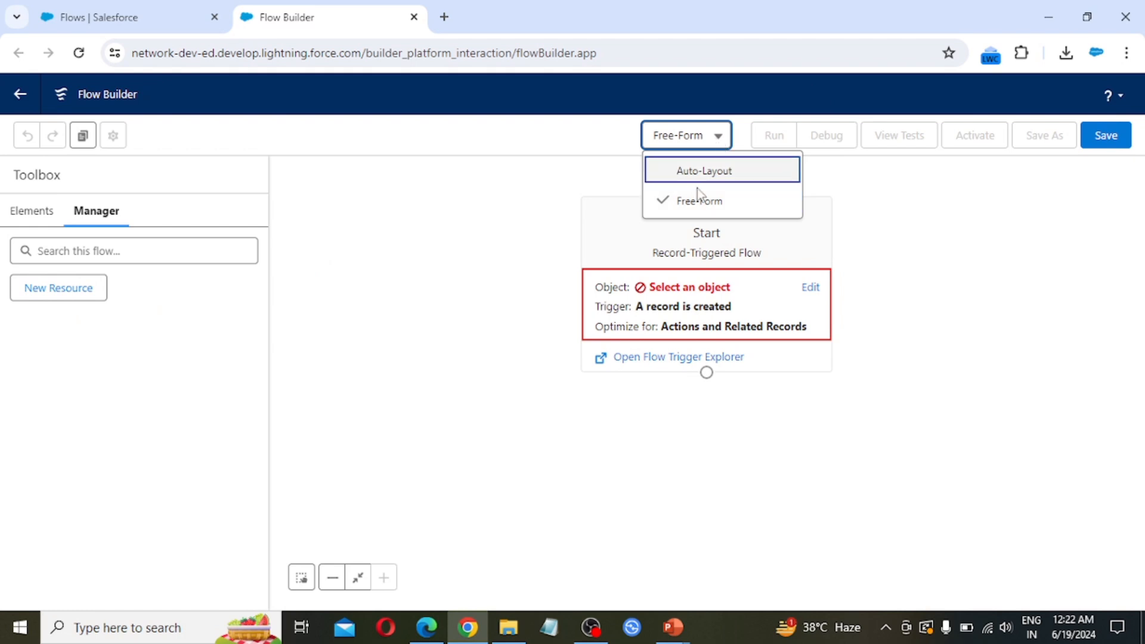
{"action": "left_click", "coordinate": [732, 173]}
{"action": "left_click", "coordinate": [179, 302]}
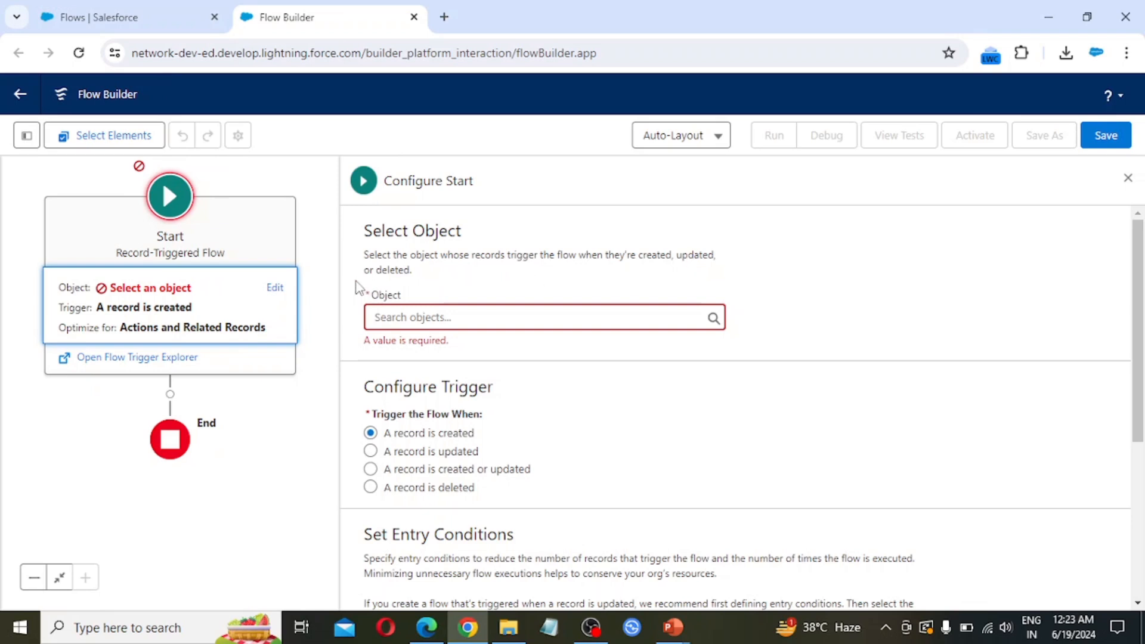
Set the flow's object to Account and trigger it when a record is created or updated
{"action": "left_click", "coordinate": [483, 322]}
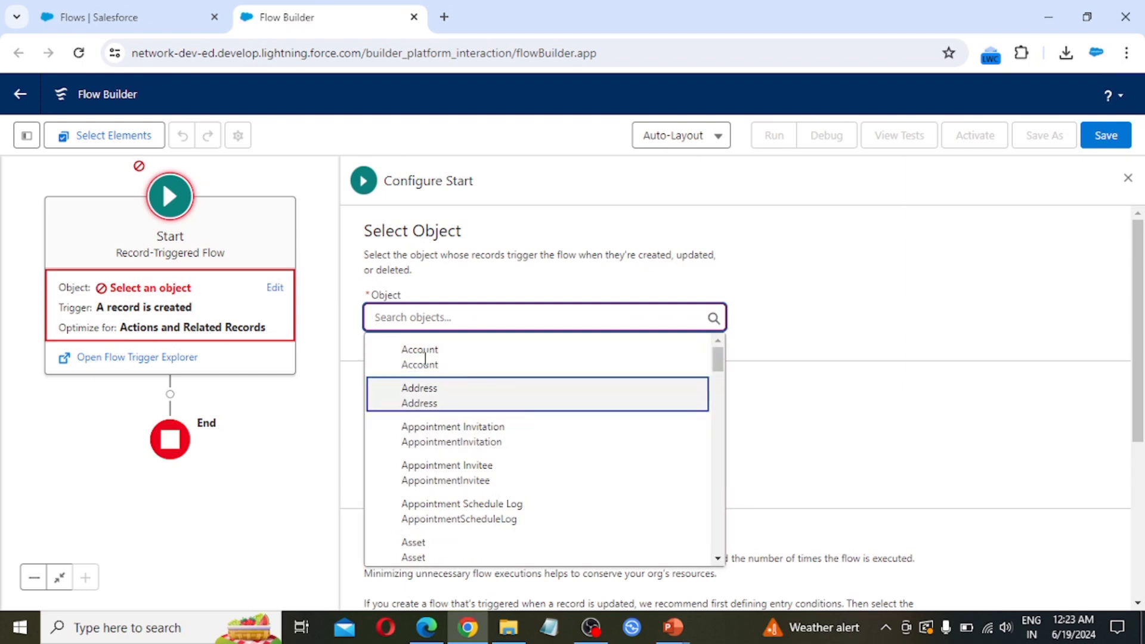
{"action": "left_click", "coordinate": [466, 364]}
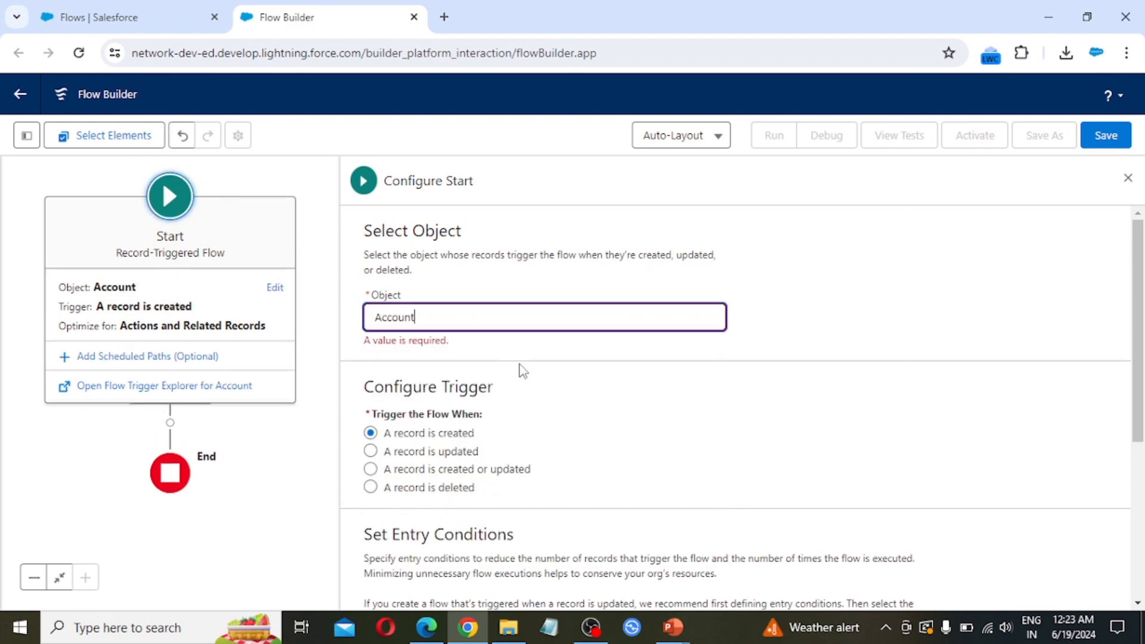
{"action": "left_click", "coordinate": [519, 372]}
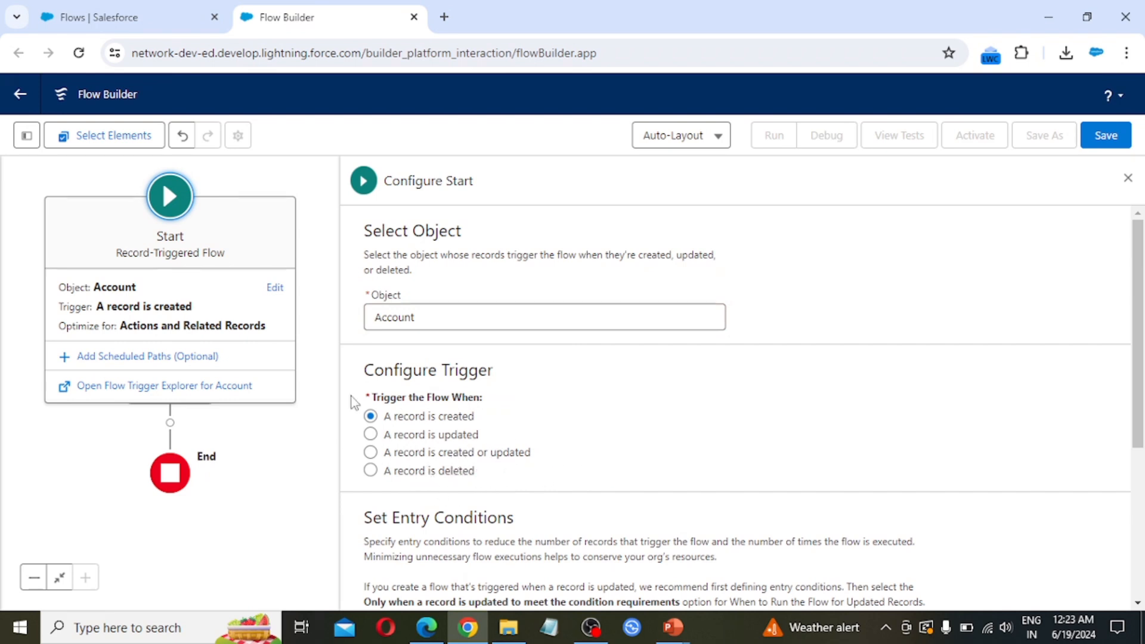
{"action": "left_click", "coordinate": [417, 458]}
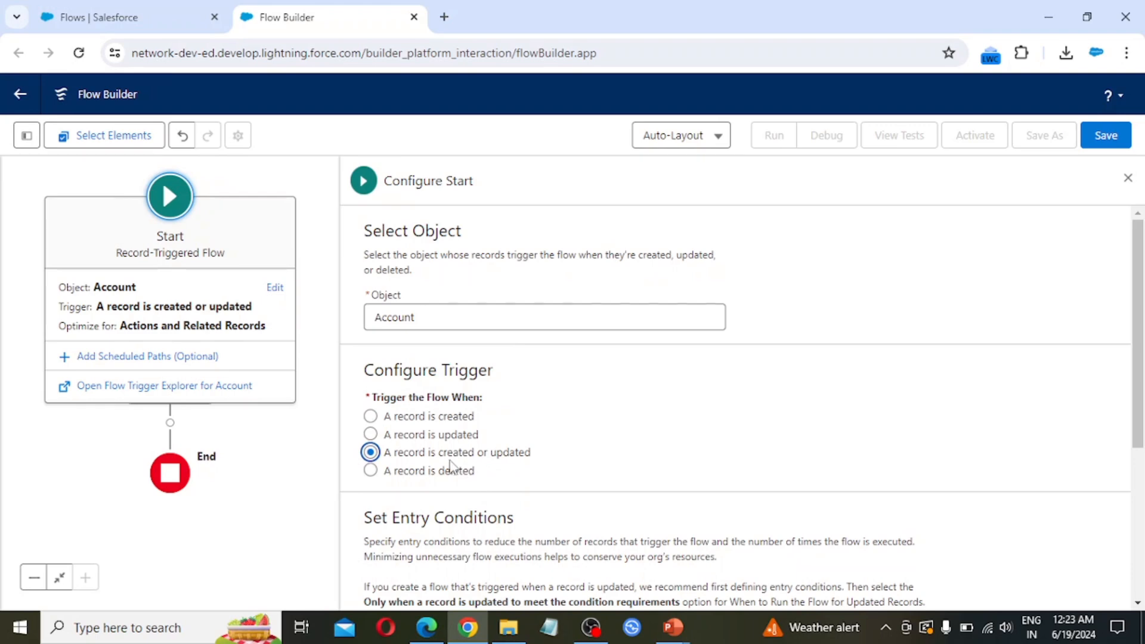
Set the entry conditions to All Conditions Are Met (AND), requiring AnnualRevenue Greater Than 500000
{"action": "scroll", "coordinate": [534, 471], "scroll_direction": "down", "scroll_amount": 4}
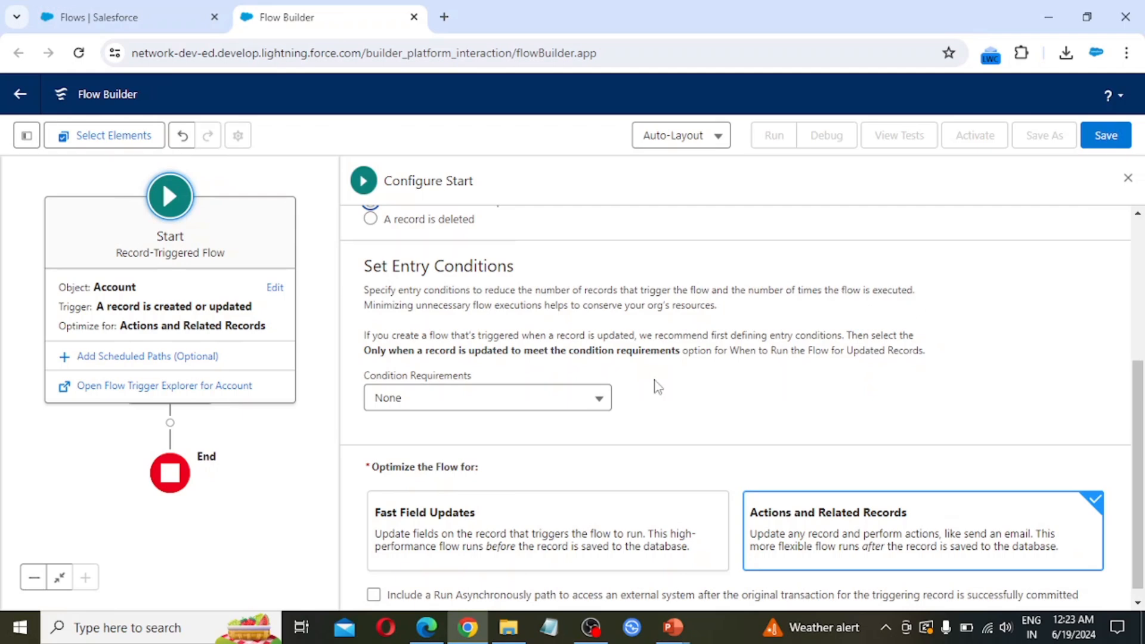
{"action": "left_click", "coordinate": [488, 403]}
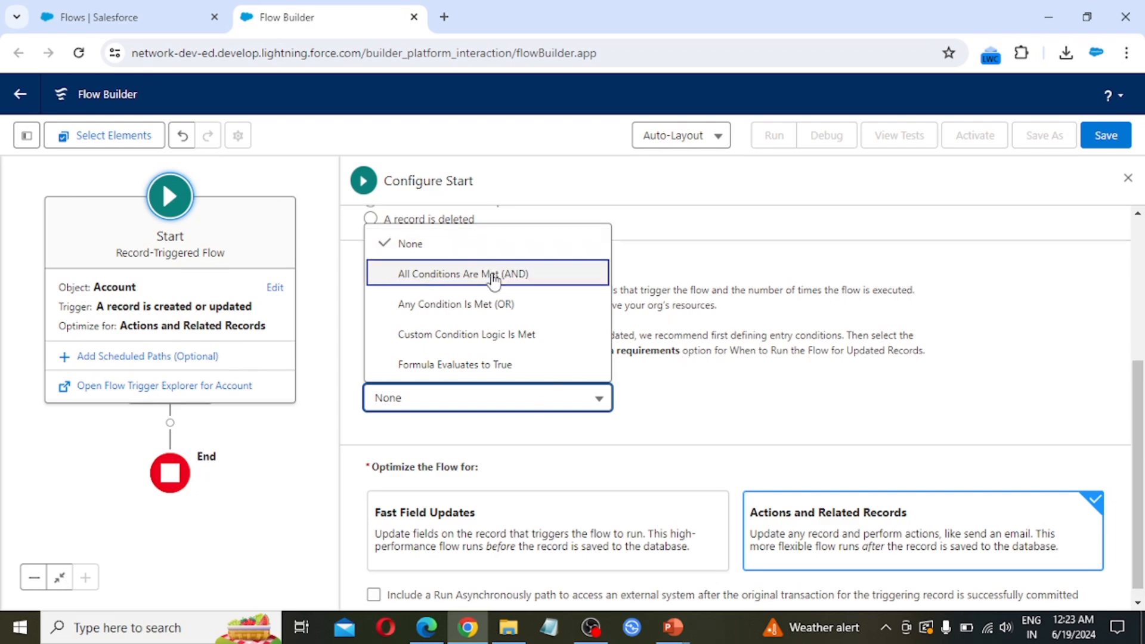
{"action": "left_click", "coordinate": [492, 272]}
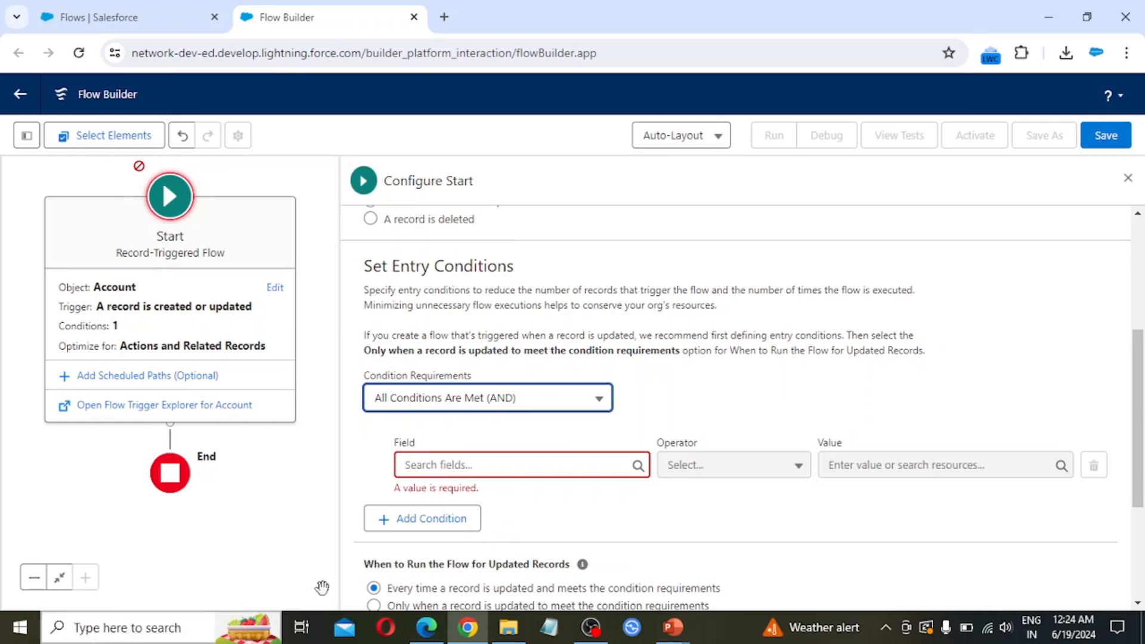
{"action": "left_click", "coordinate": [441, 465]}
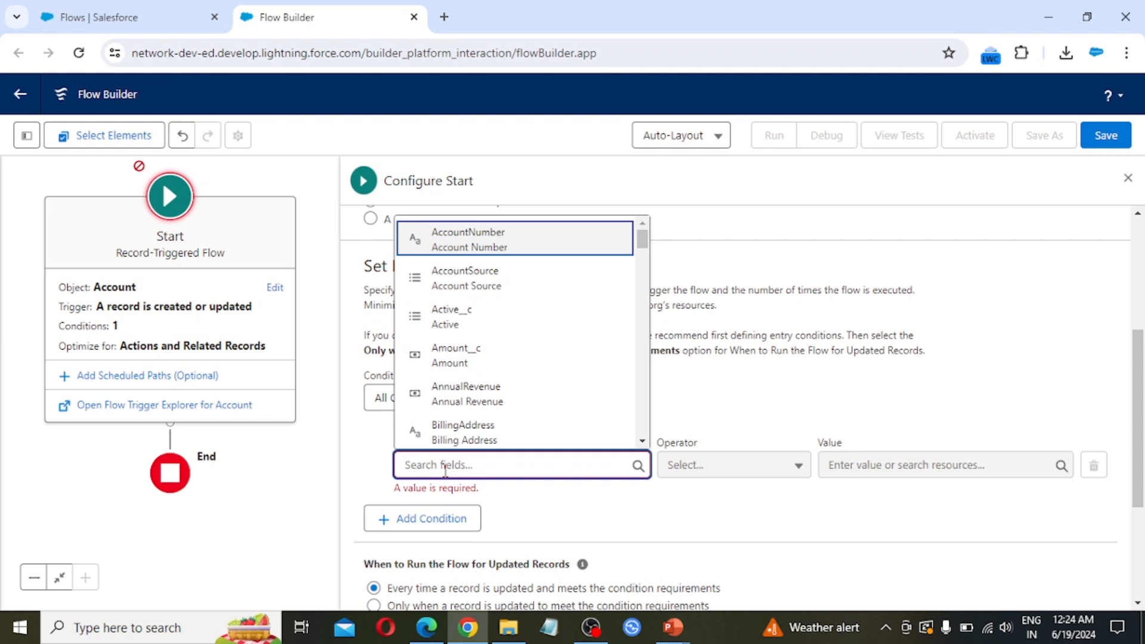
{"action": "left_click", "coordinate": [502, 398]}
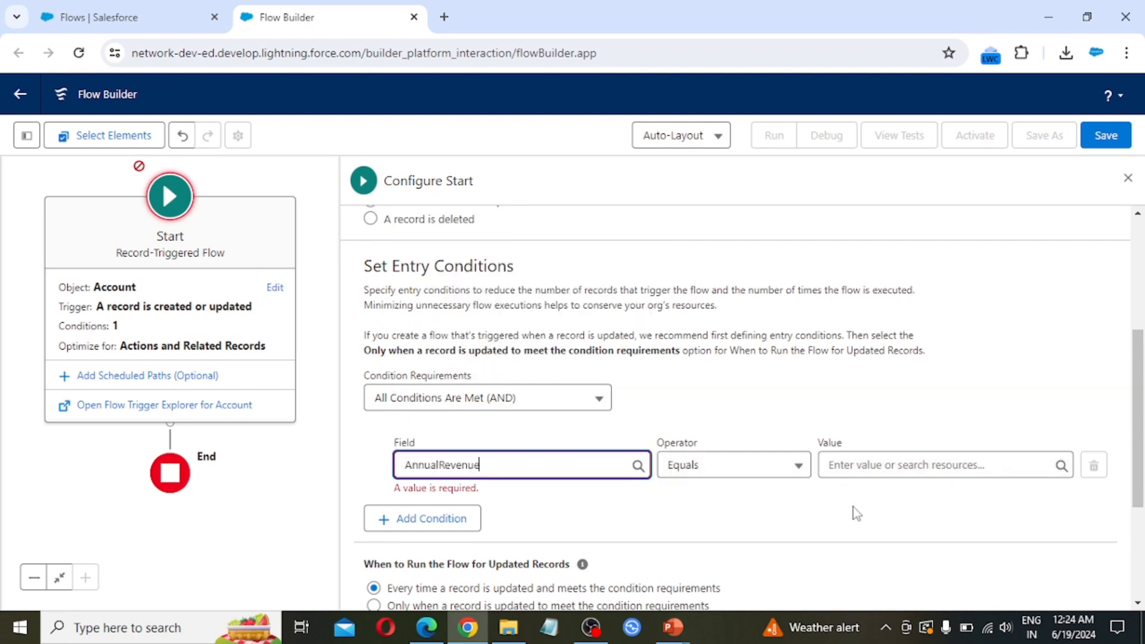
{"action": "left_click", "coordinate": [779, 471]}
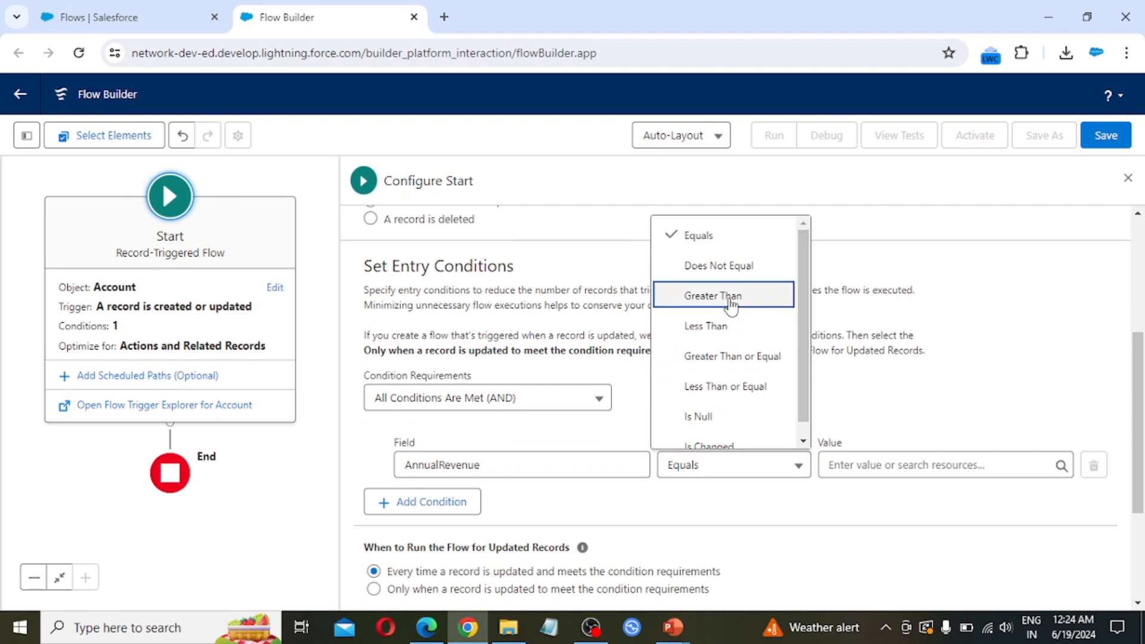
{"action": "left_click", "coordinate": [731, 296]}
{"action": "left_click", "coordinate": [901, 464]}
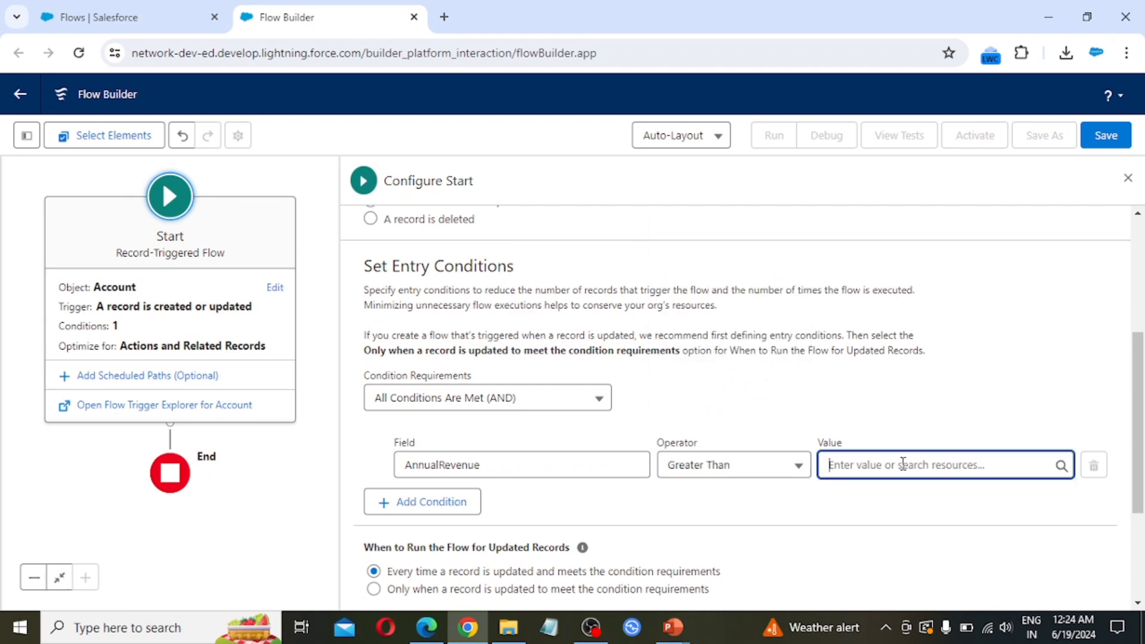
{"action": "type", "text": "50"}
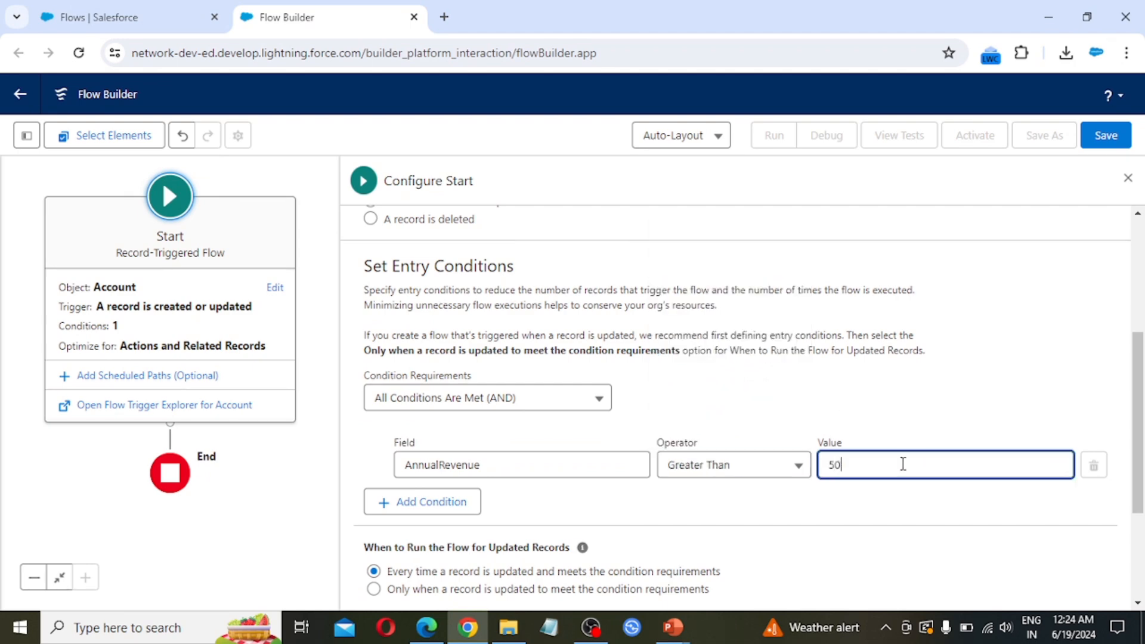
{"action": "type", "text": "0000"}
Optimize the flow for Actions and Related Records
{"action": "scroll", "coordinate": [709, 504], "scroll_direction": "down", "scroll_amount": 3}
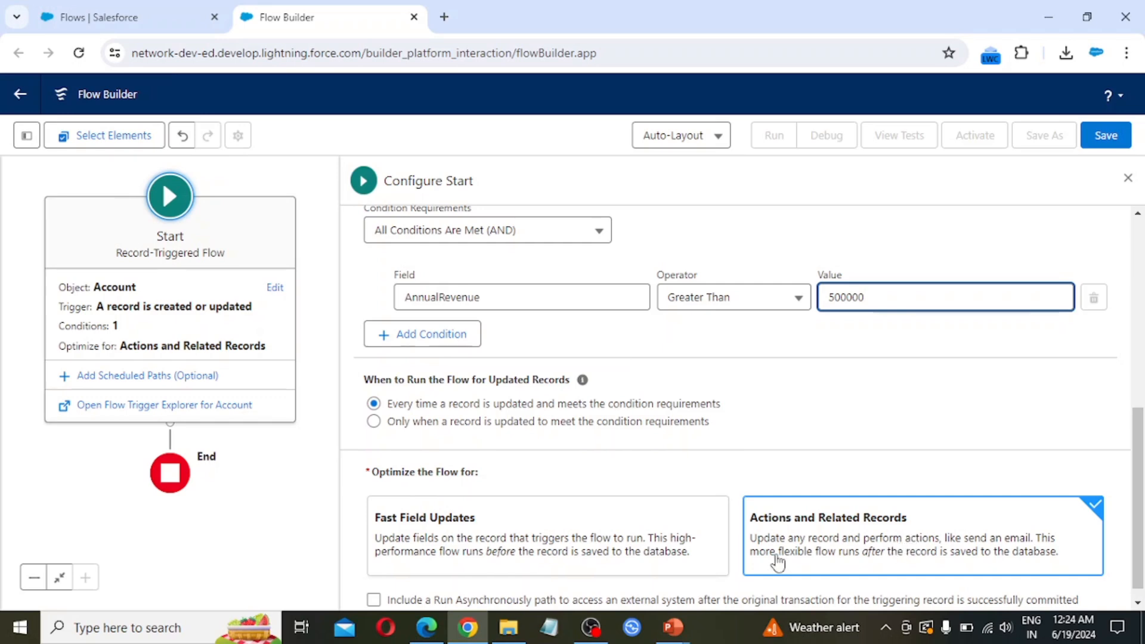
{"action": "left_click", "coordinate": [769, 558]}
{"action": "scroll", "coordinate": [894, 447], "scroll_direction": "down", "scroll_amount": 1}
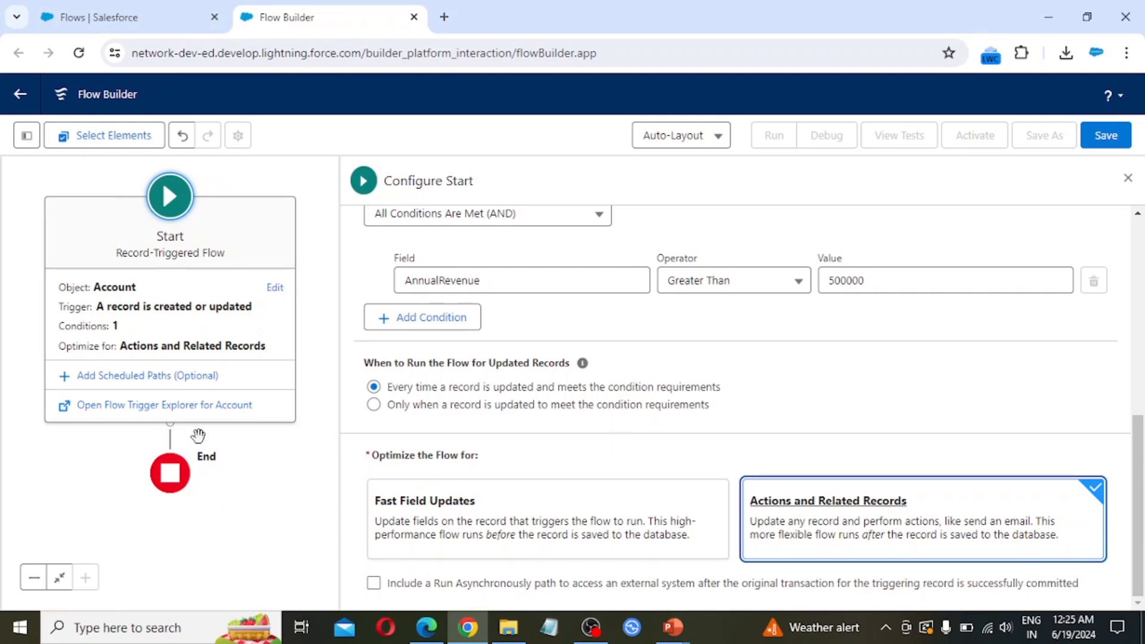
Add an Update Records element to the Run Immediately path after the Start element
{"action": "left_click", "coordinate": [196, 436]}
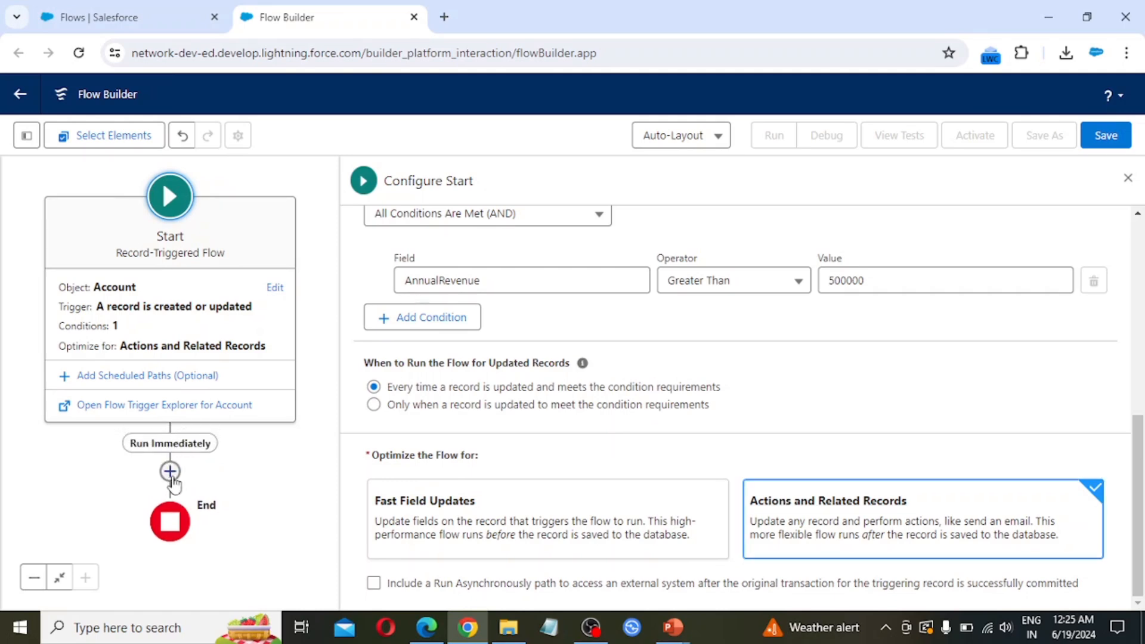
{"action": "left_click", "coordinate": [170, 472]}
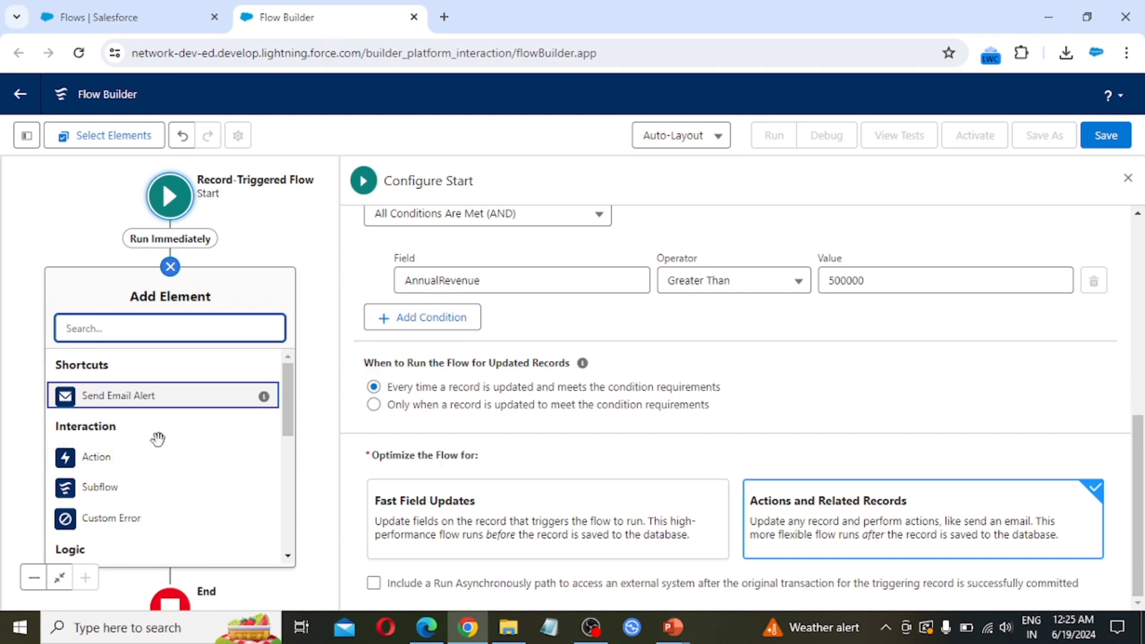
{"action": "scroll", "coordinate": [159, 442], "scroll_direction": "down", "scroll_amount": 4}
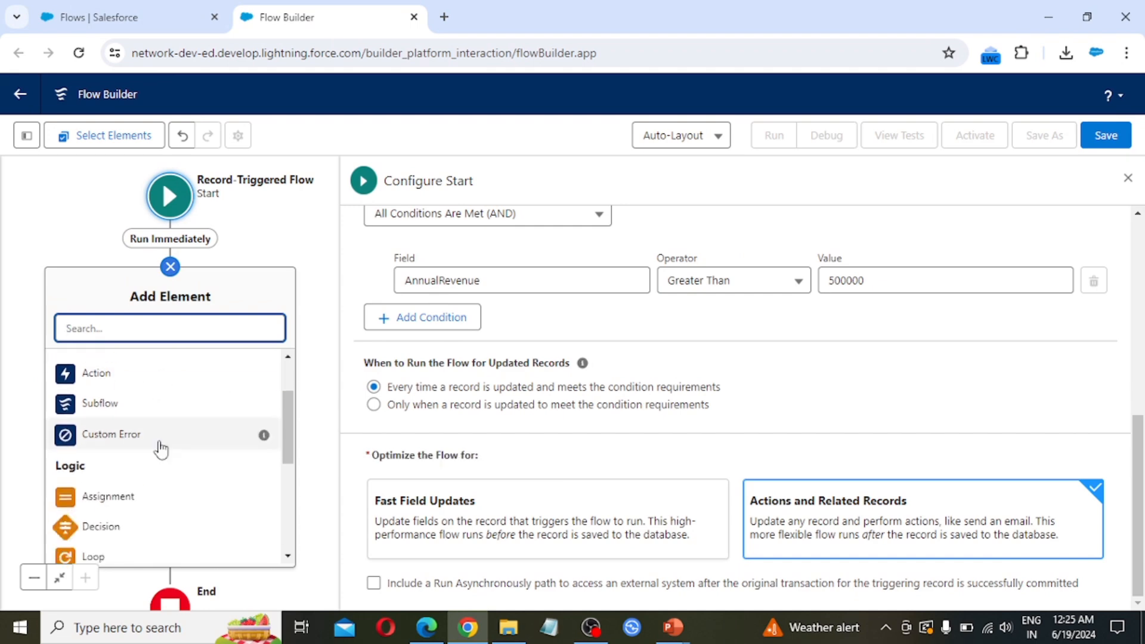
{"action": "scroll", "coordinate": [160, 448], "scroll_direction": "down", "scroll_amount": 2}
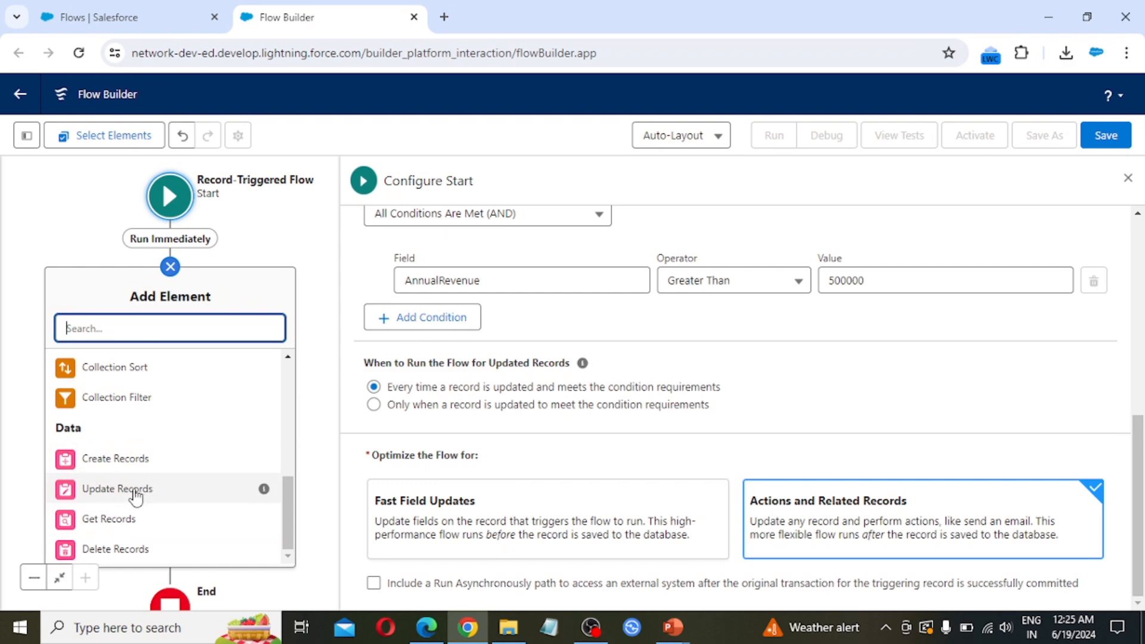
{"action": "left_click", "coordinate": [133, 493]}
{"action": "left_click", "coordinate": [134, 490]}
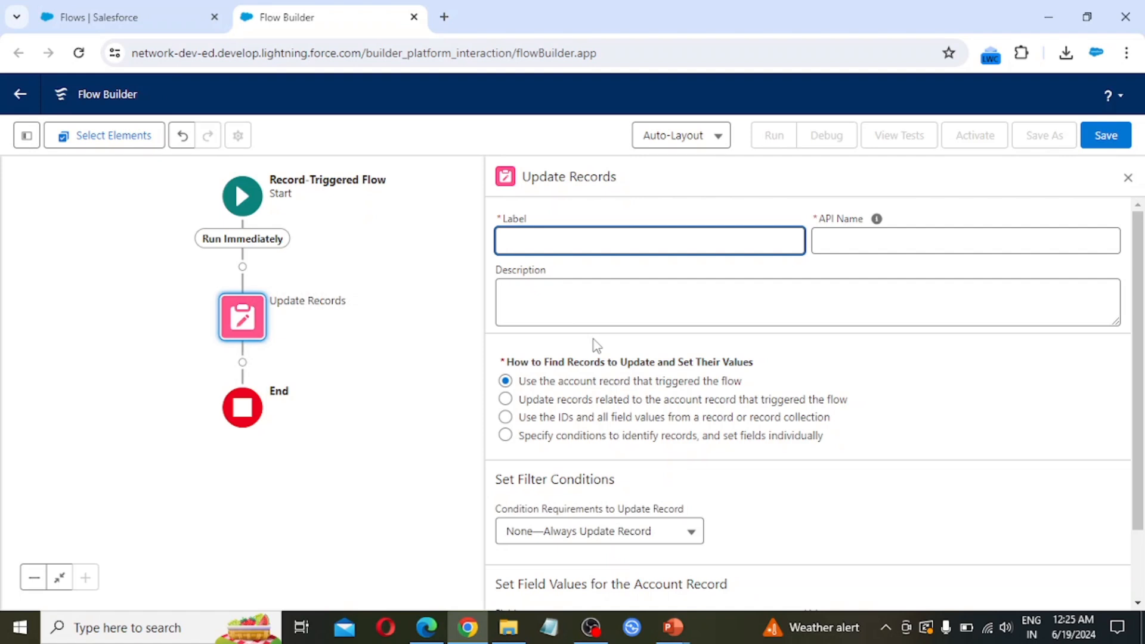
Label the Update Records element "Set Industry to Agriculture" and let its API name fill in from the label
{"action": "type", "text": "Set Industry to Agriculture"}
{"action": "left_click", "coordinate": [936, 362]}
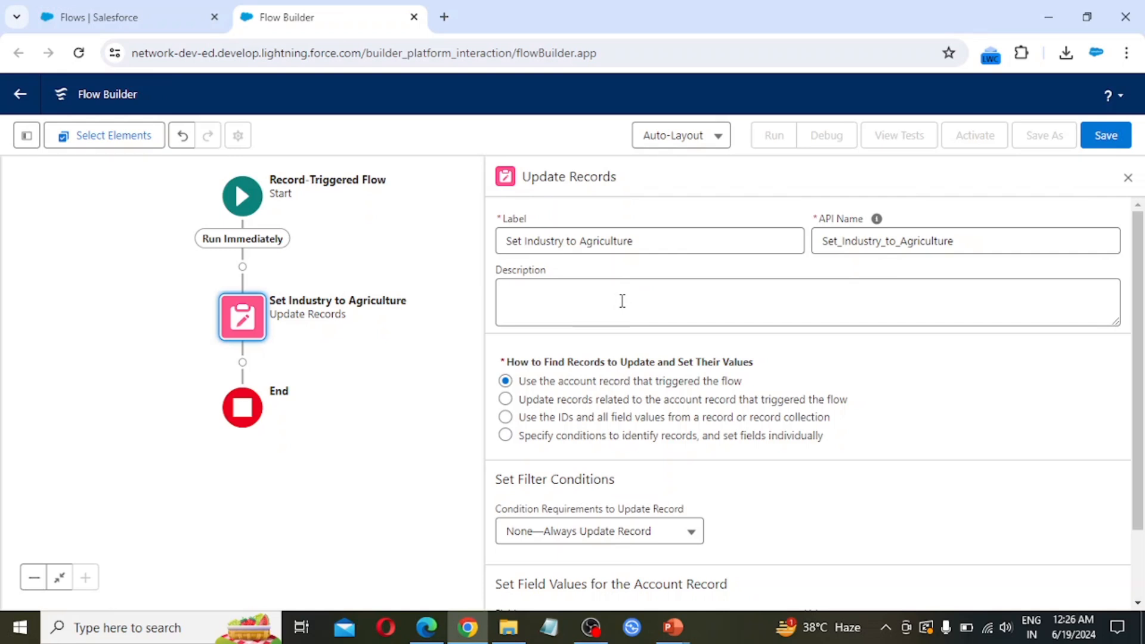
{"action": "scroll", "coordinate": [596, 299], "scroll_direction": "down", "scroll_amount": 2}
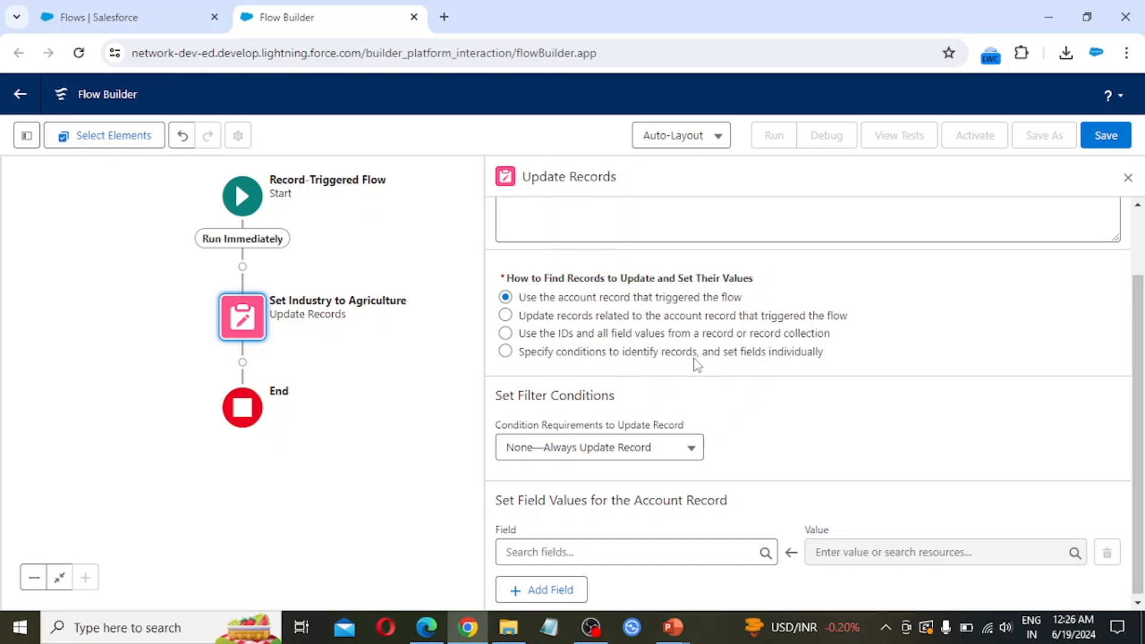
Set the Update Records element to specify conditions to identify records and set fields individually, with Account as the object
{"action": "left_click", "coordinate": [589, 355]}
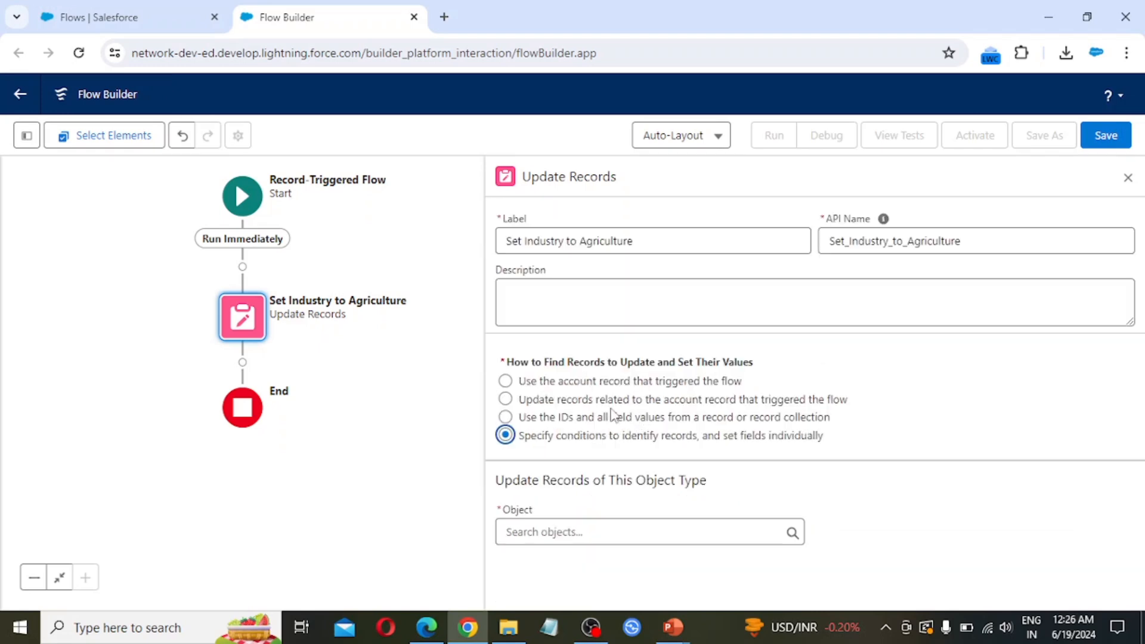
{"action": "left_click", "coordinate": [562, 540]}
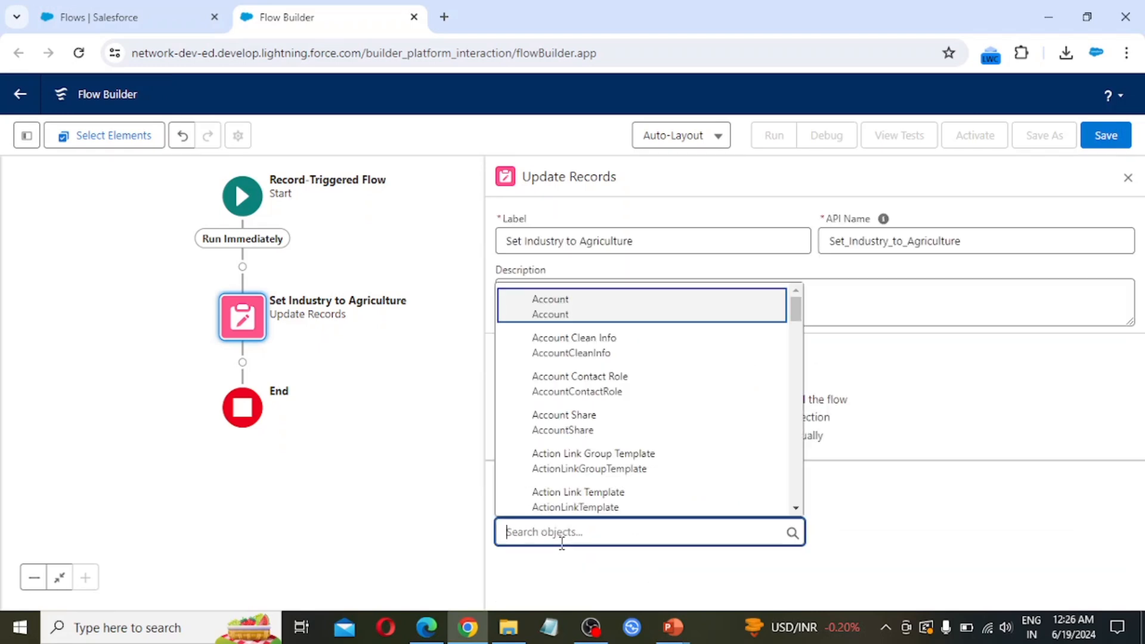
{"action": "left_click", "coordinate": [602, 308]}
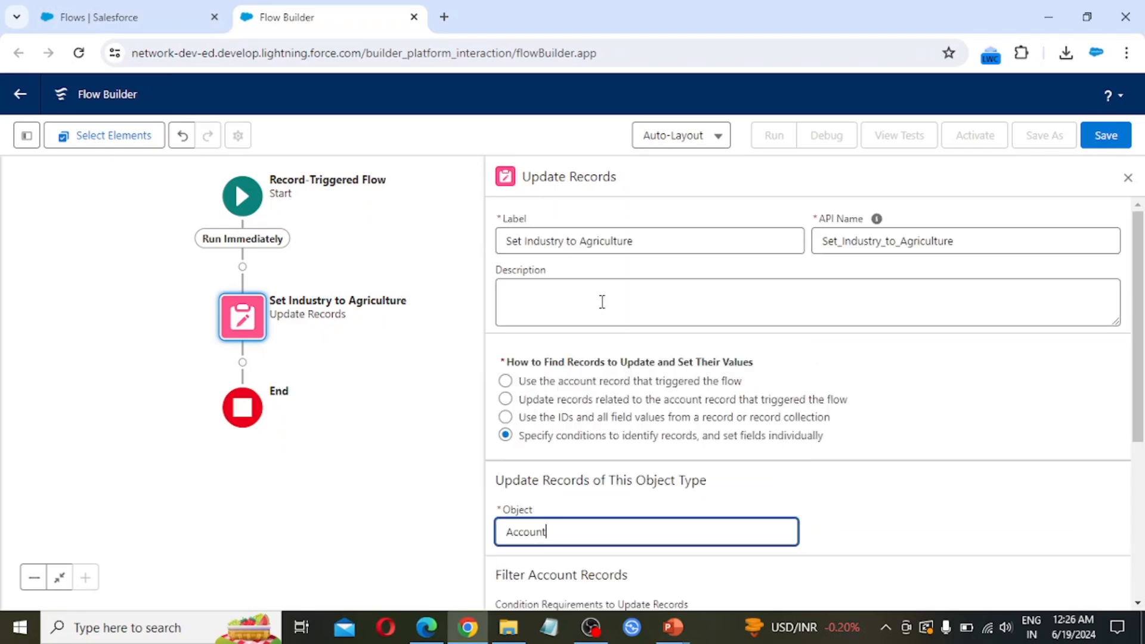
{"action": "scroll", "coordinate": [849, 511], "scroll_direction": "down", "scroll_amount": 5}
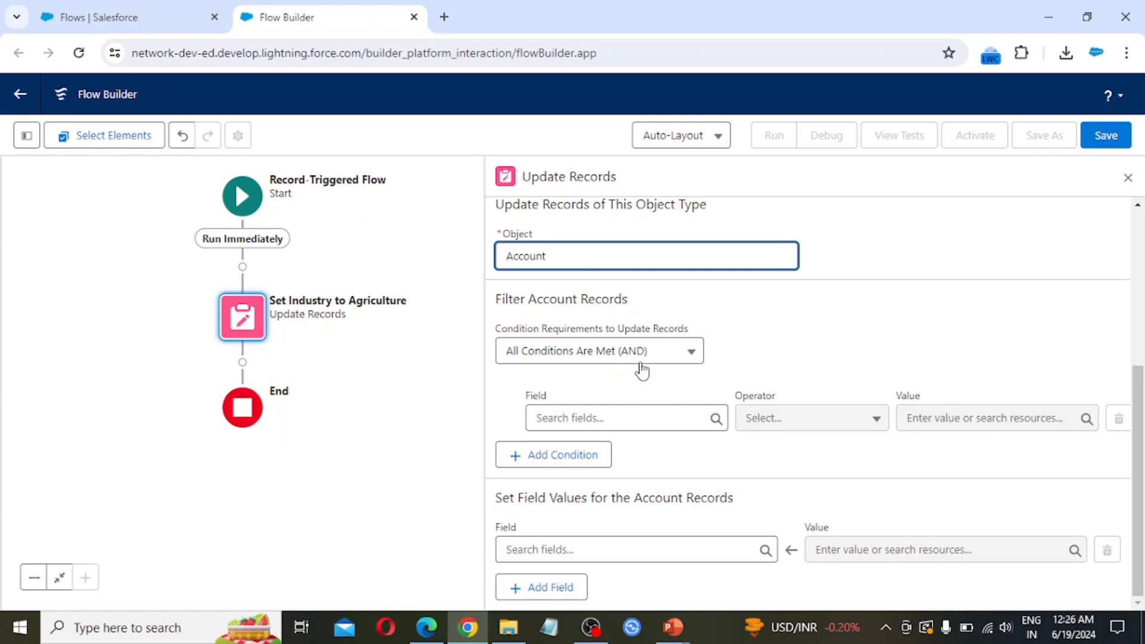
Start the Account records filter condition with the Id field and the Equals operator
{"action": "left_click", "coordinate": [576, 428]}
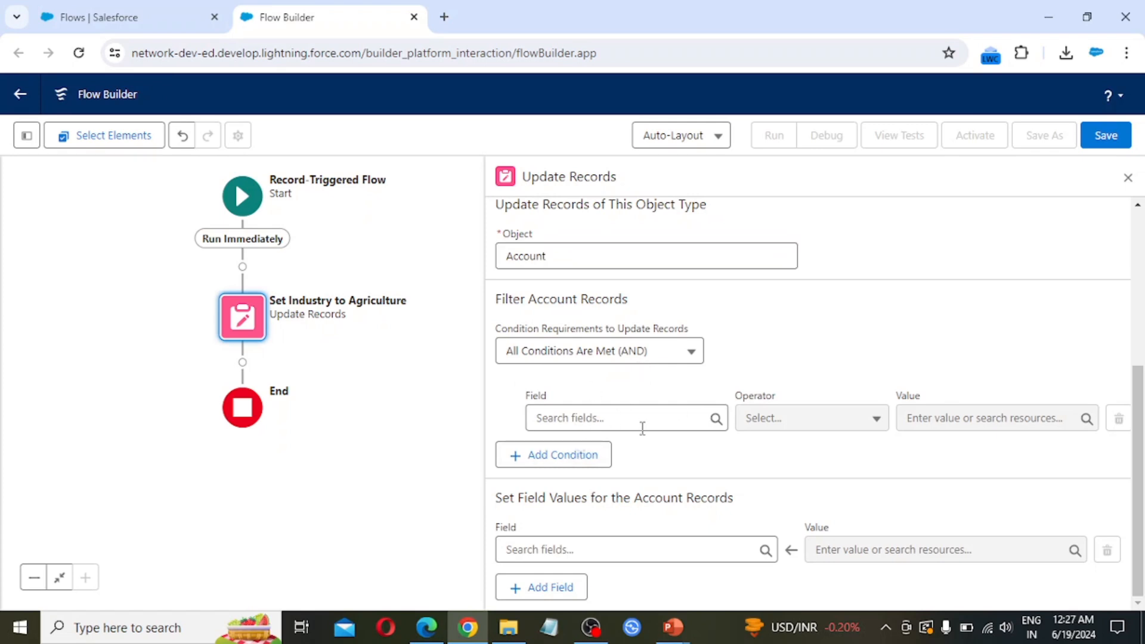
{"action": "left_click", "coordinate": [613, 421]}
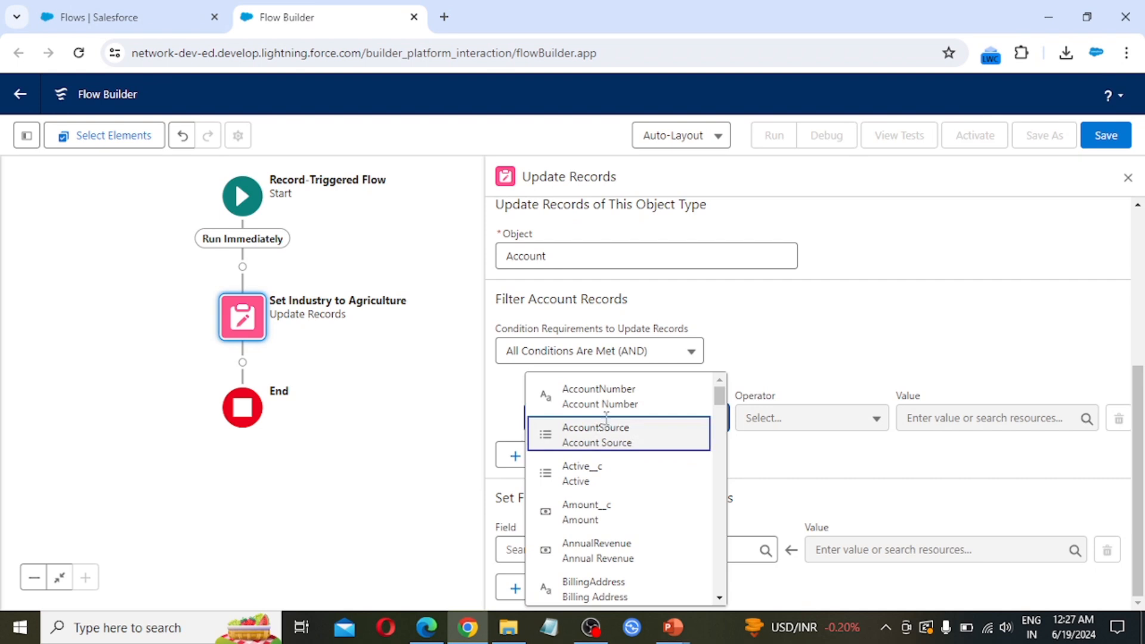
{"action": "type", "text": "iu"}
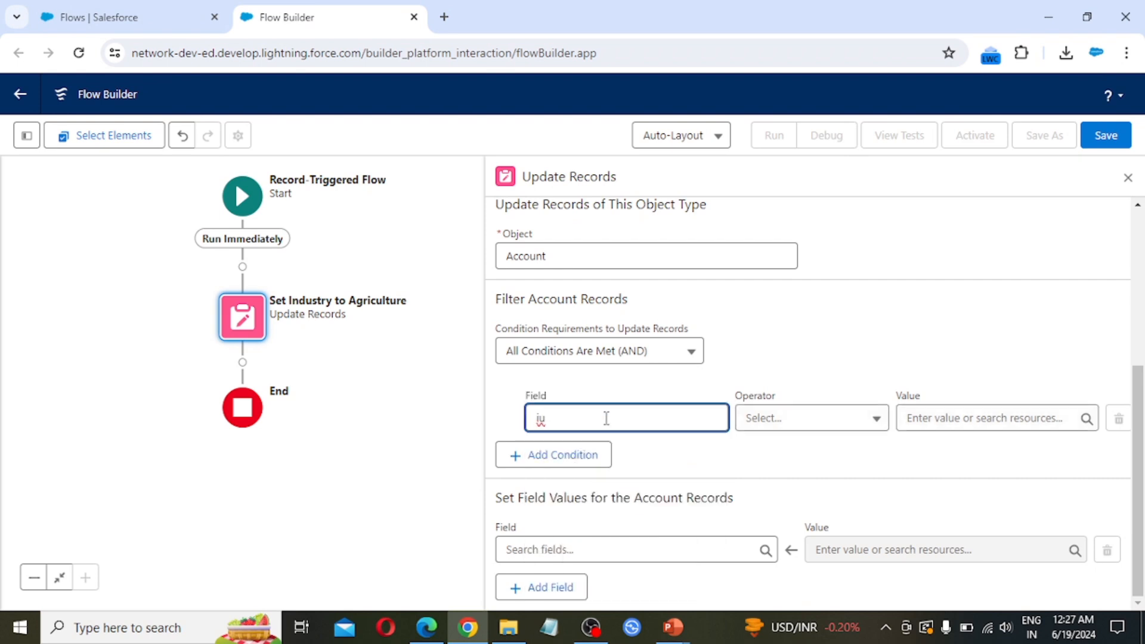
{"action": "key", "text": "BackSpace"}
{"action": "scroll", "coordinate": [602, 449], "scroll_direction": "down", "scroll_amount": 5}
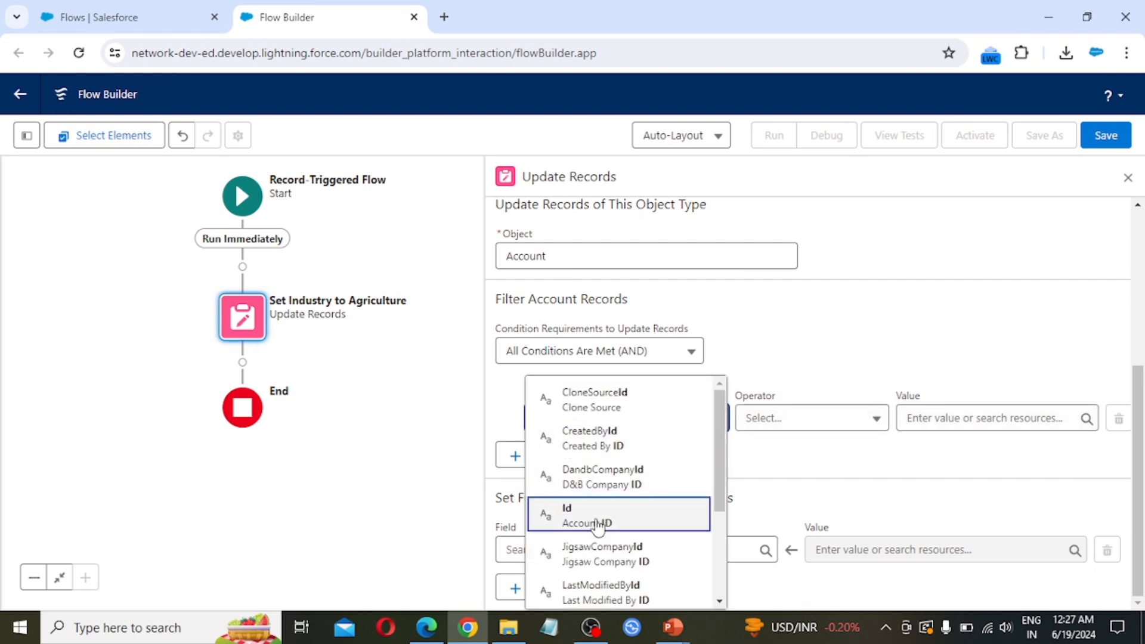
{"action": "left_click", "coordinate": [618, 544]}
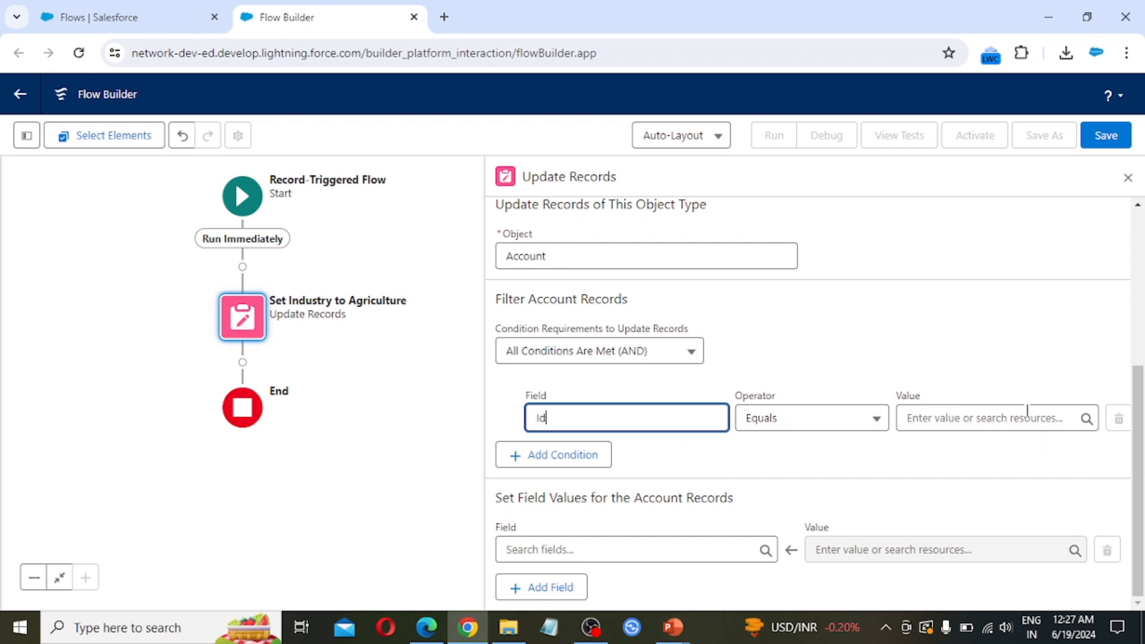
Set the Id condition's value to the triggering record's Account ID, {!$Record.Id}
{"action": "left_click", "coordinate": [989, 417]}
{"action": "scroll", "coordinate": [987, 498], "scroll_direction": "down", "scroll_amount": 3}
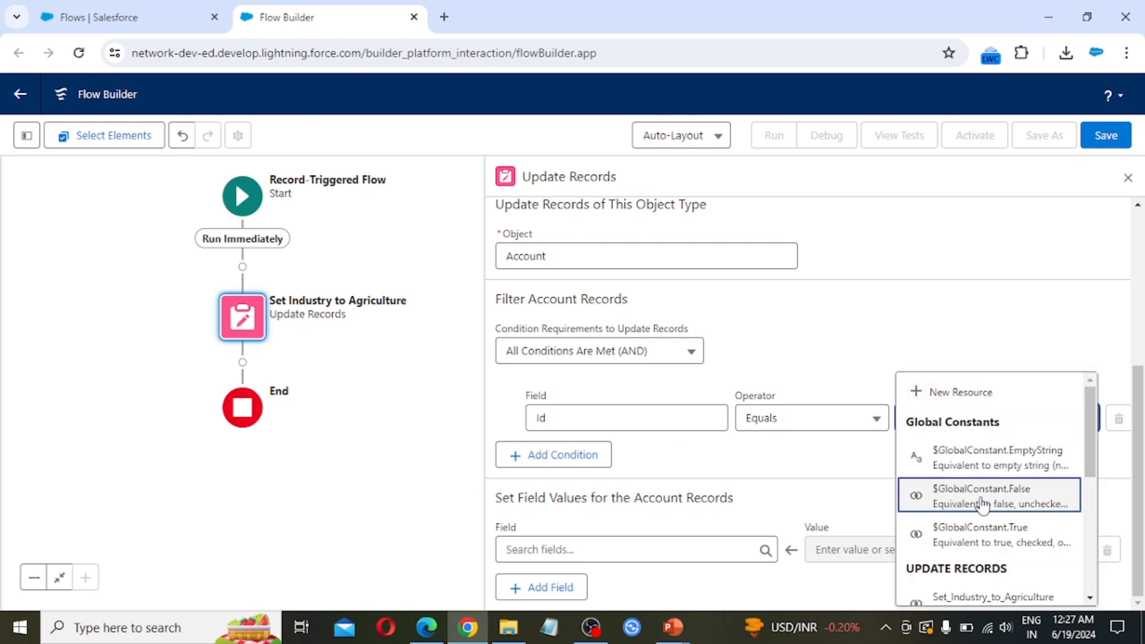
{"action": "scroll", "coordinate": [982, 504], "scroll_direction": "down", "scroll_amount": 3}
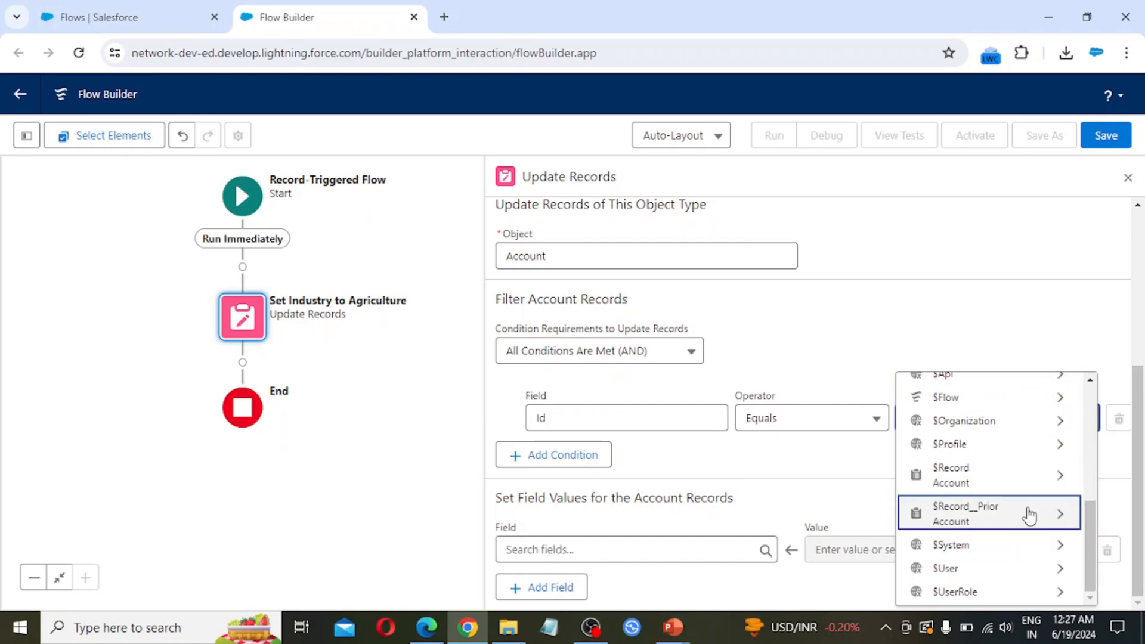
{"action": "left_click", "coordinate": [1017, 475]}
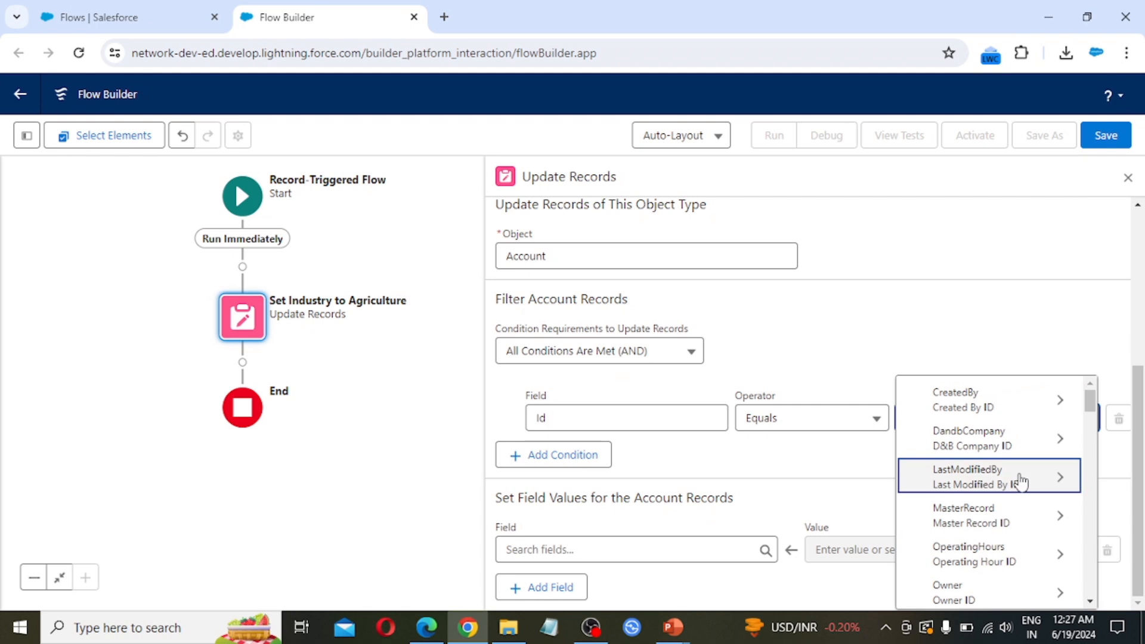
{"action": "scroll", "coordinate": [1032, 566], "scroll_direction": "down", "scroll_amount": 3}
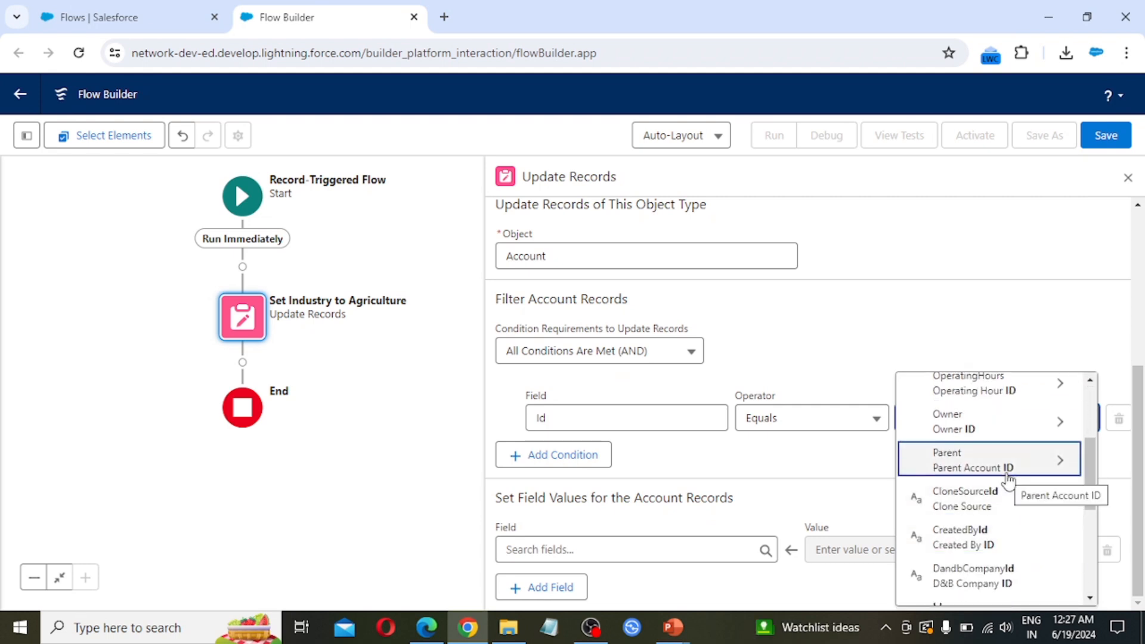
{"action": "scroll", "coordinate": [1008, 480], "scroll_direction": "down", "scroll_amount": 2}
{"action": "left_click", "coordinate": [975, 536]}
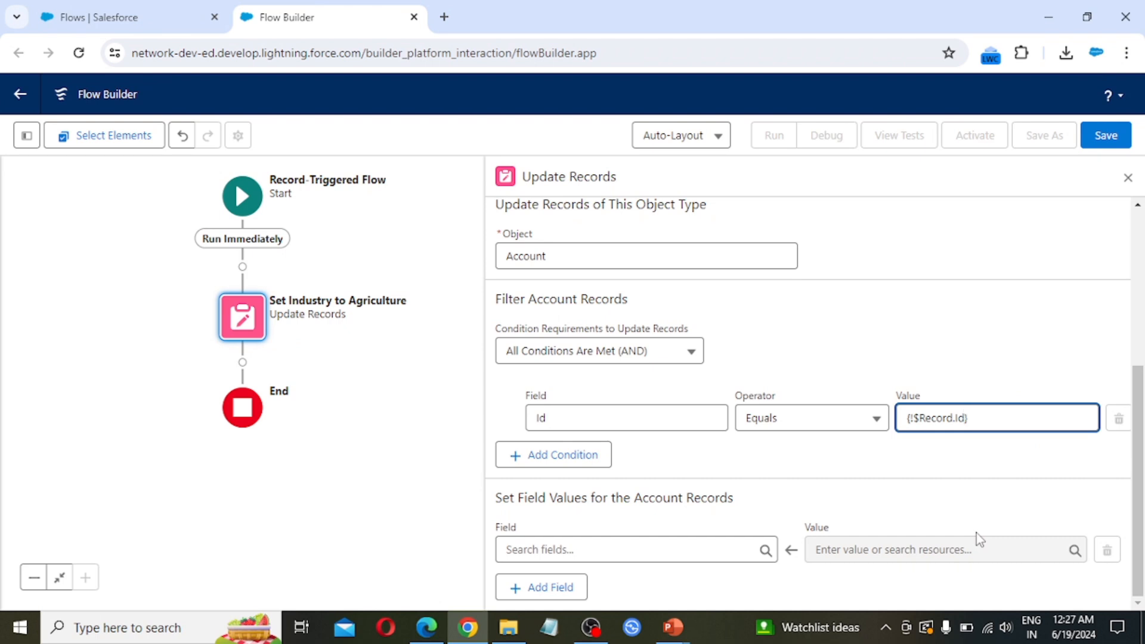
Set the Industry field of the matching Account records to the picklist value Agriculture
{"action": "left_click", "coordinate": [829, 448]}
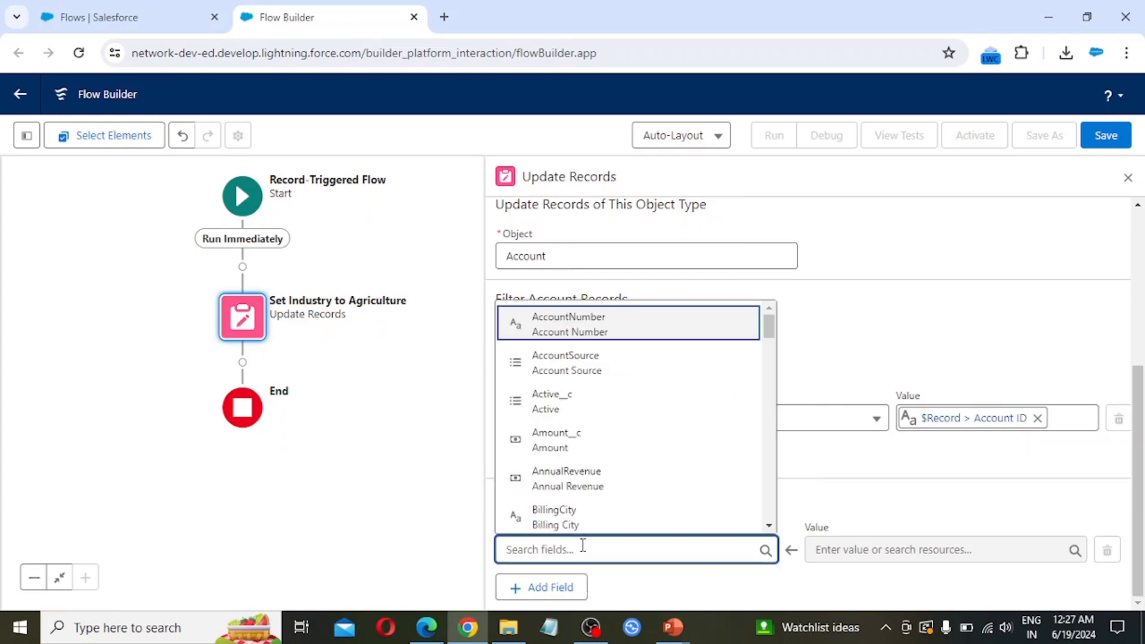
{"action": "type", "text": "id"}
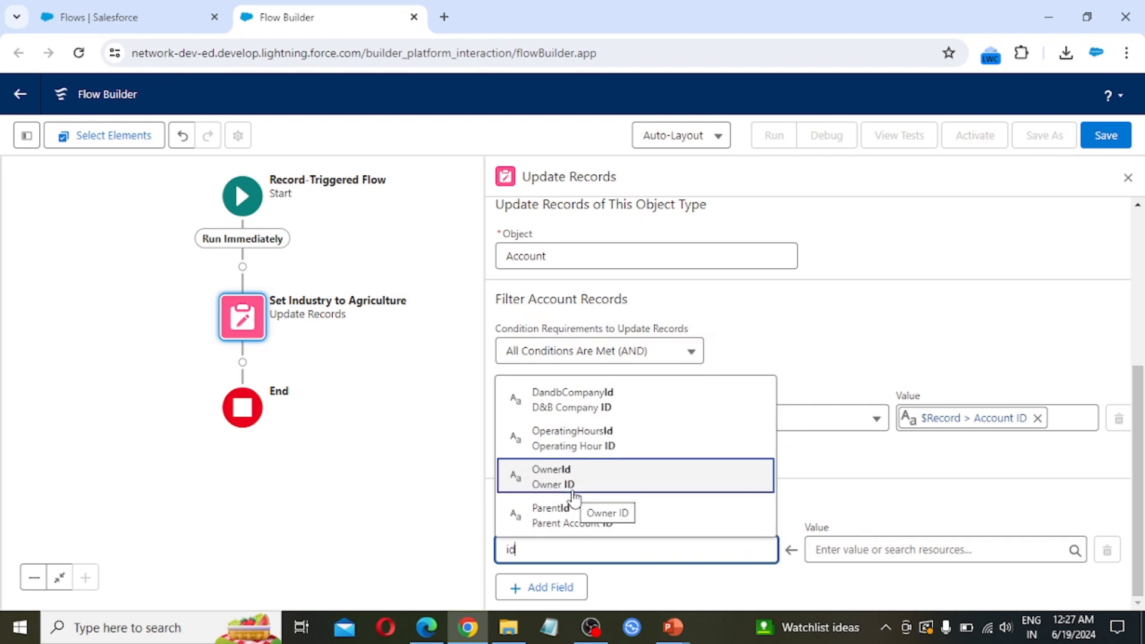
{"action": "key", "text": "BackSpace"}
{"action": "type", "text": "nd"}
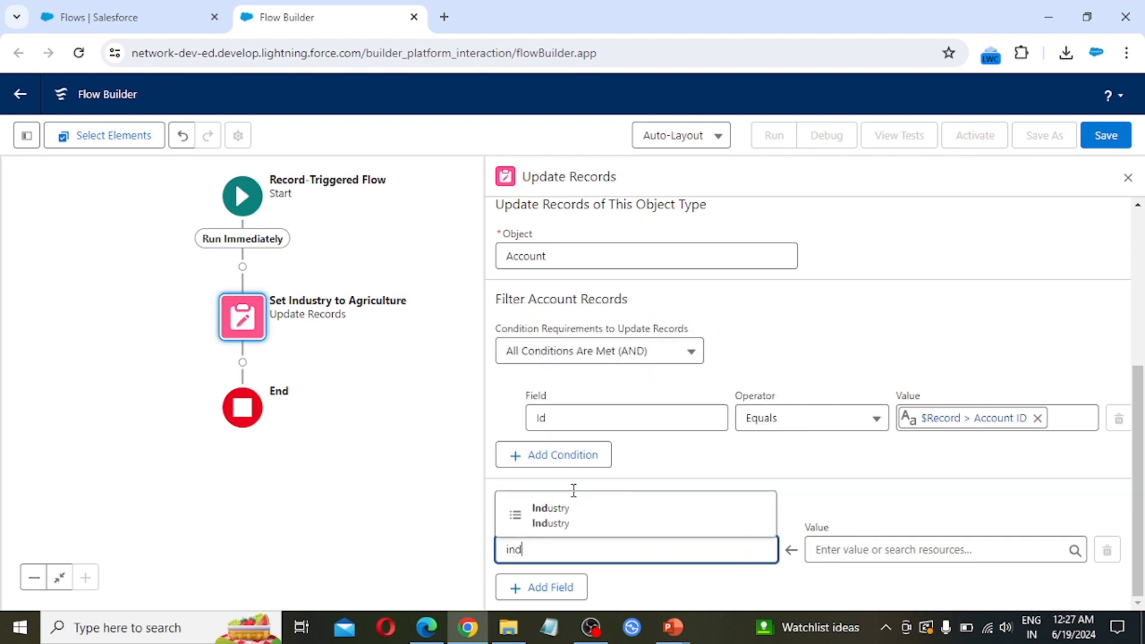
{"action": "left_click", "coordinate": [584, 511]}
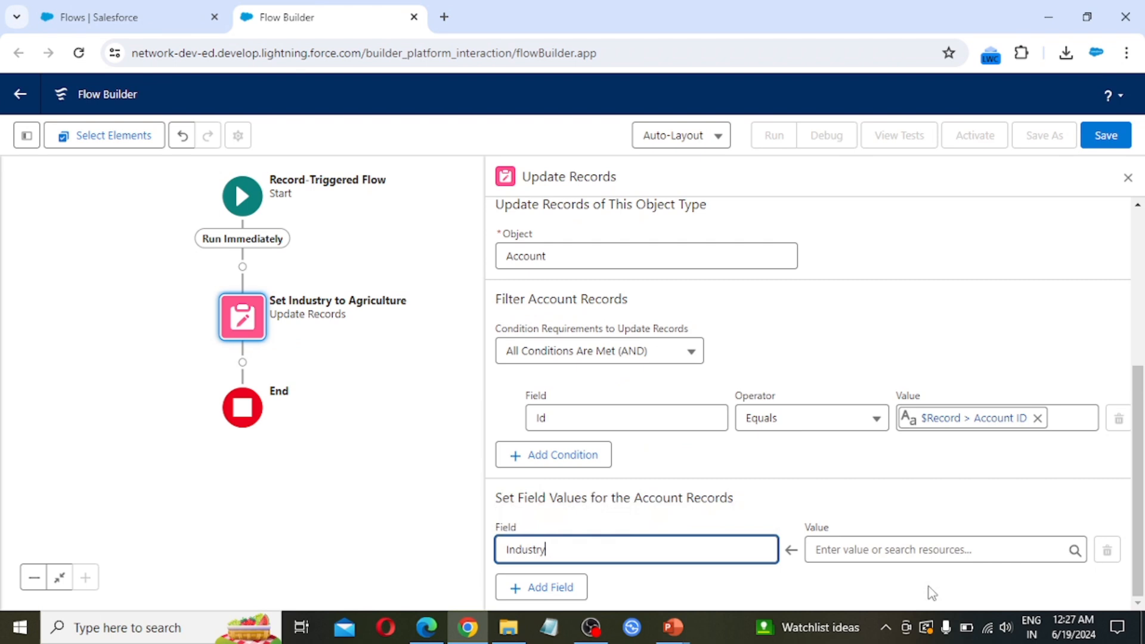
{"action": "left_click", "coordinate": [882, 547]}
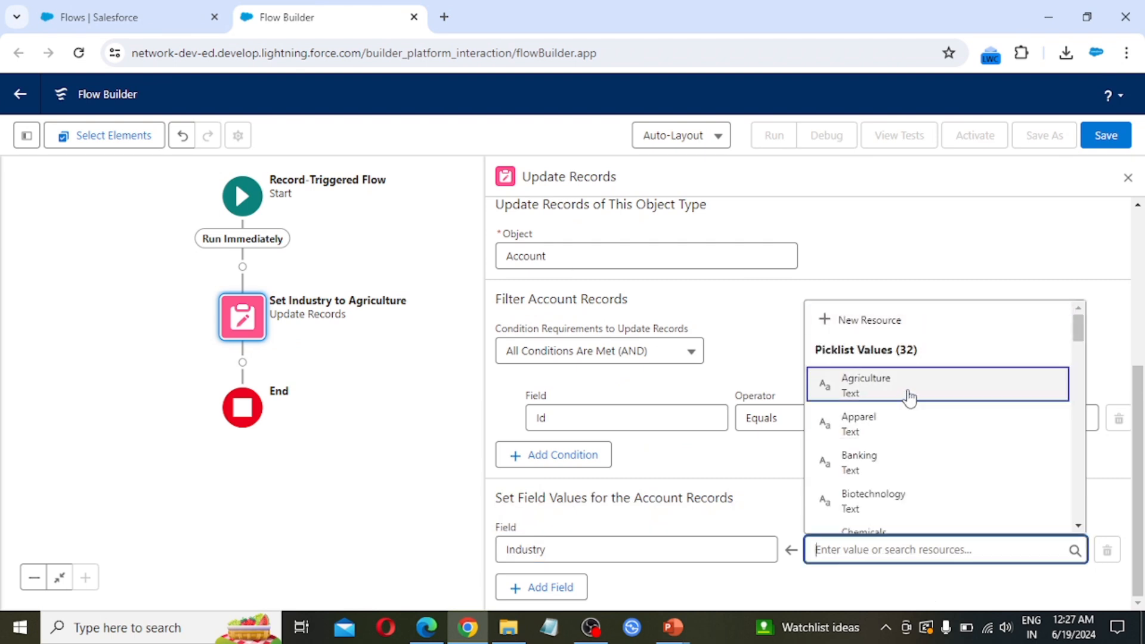
{"action": "left_click", "coordinate": [908, 395]}
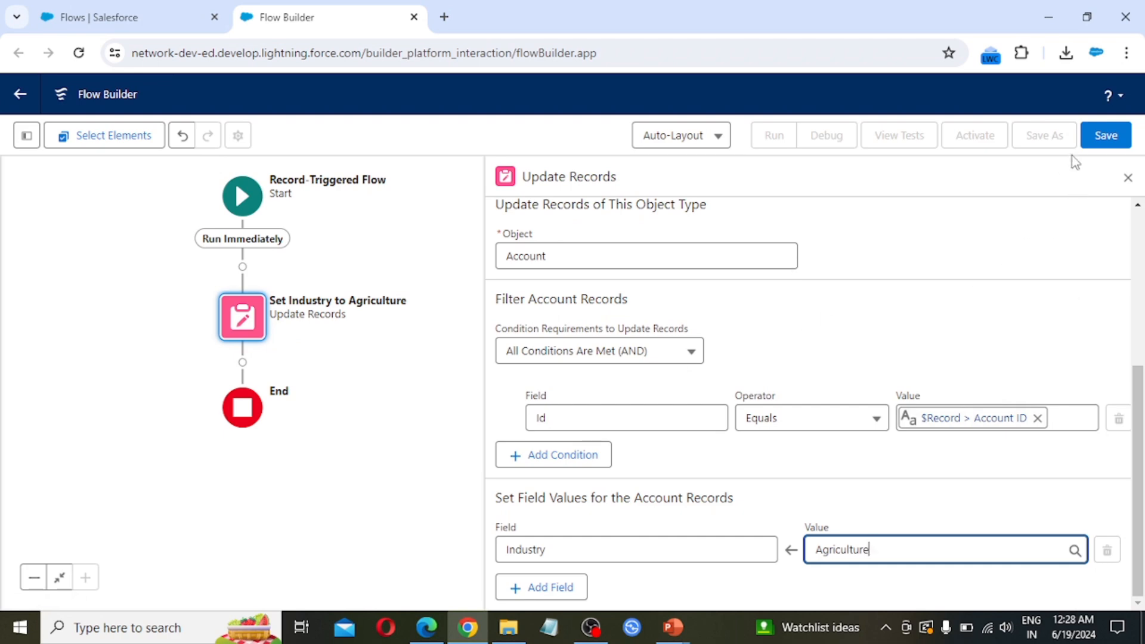
Save the flow with the label "Update Account Industry" and the API name filled in from the label
{"action": "left_click", "coordinate": [1110, 139]}
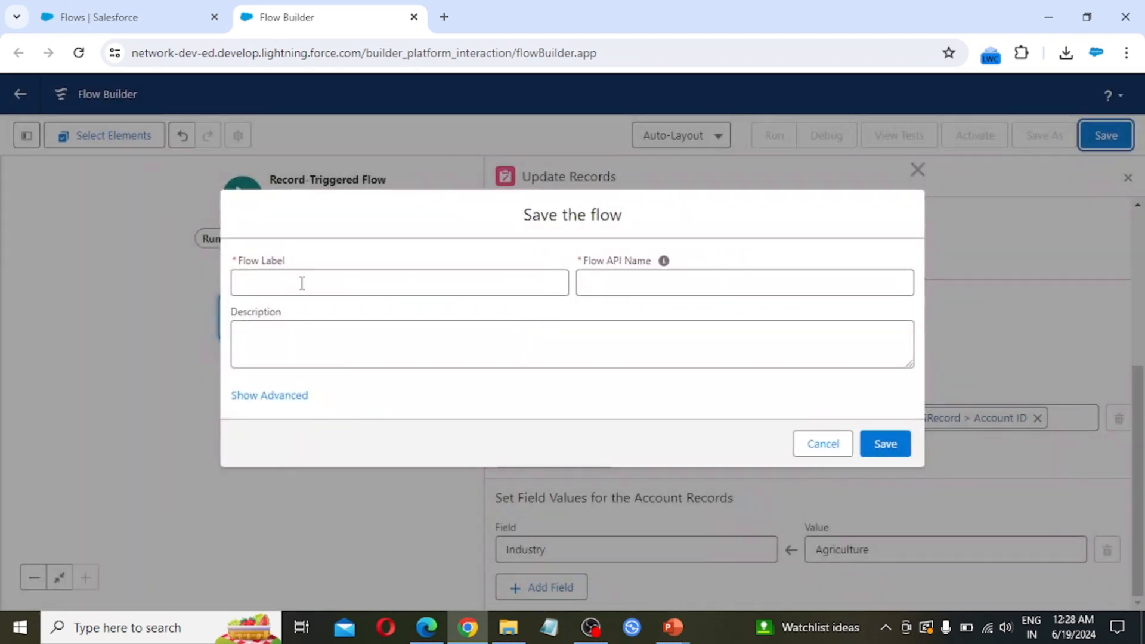
{"action": "left_click", "coordinate": [302, 284]}
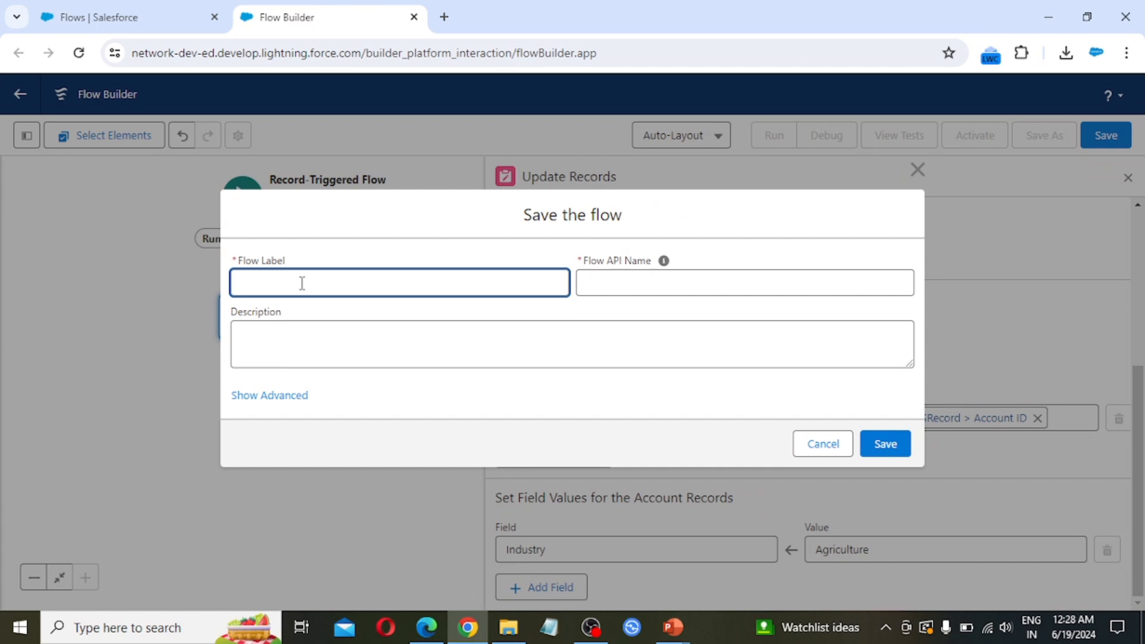
{"action": "type", "text": "Update Account Industry"}
{"action": "key", "text": "Tab"}
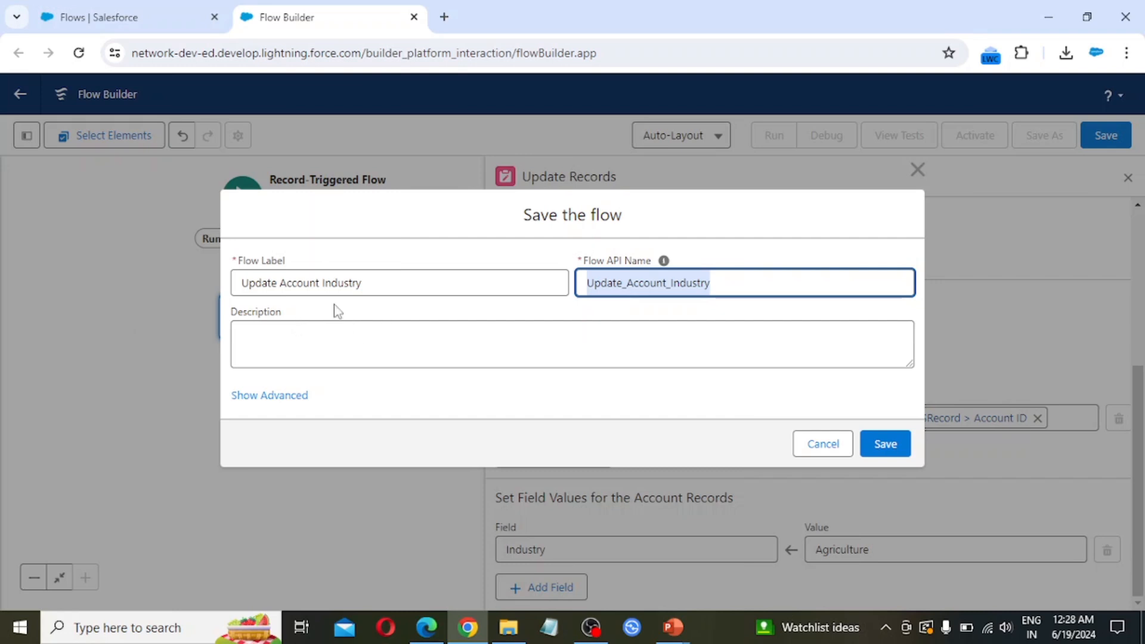
{"action": "left_click", "coordinate": [876, 444]}
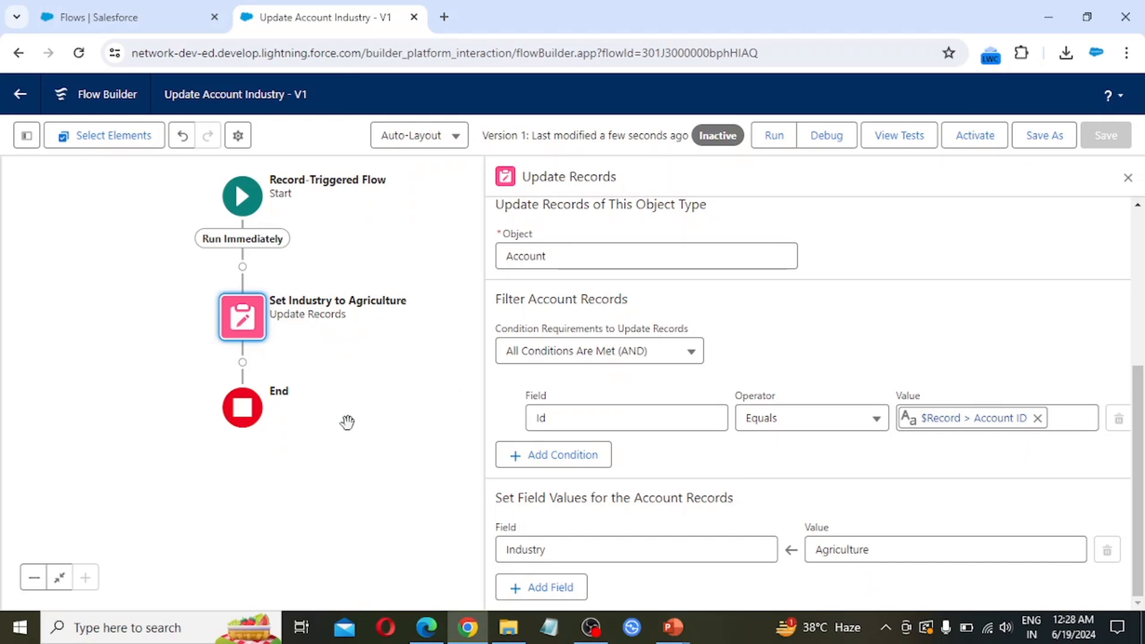
Run a debug of the Run Immediately path as if the record is created, using account PB Opp Test 1 as the triggering record
{"action": "left_click", "coordinate": [826, 151]}
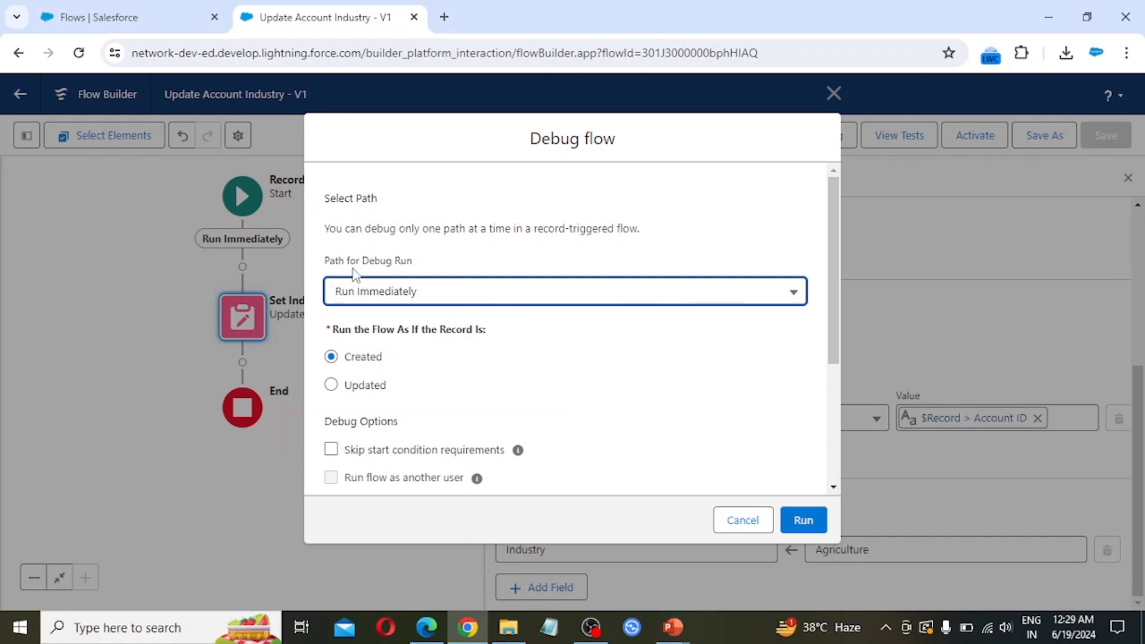
{"action": "left_click", "coordinate": [451, 301]}
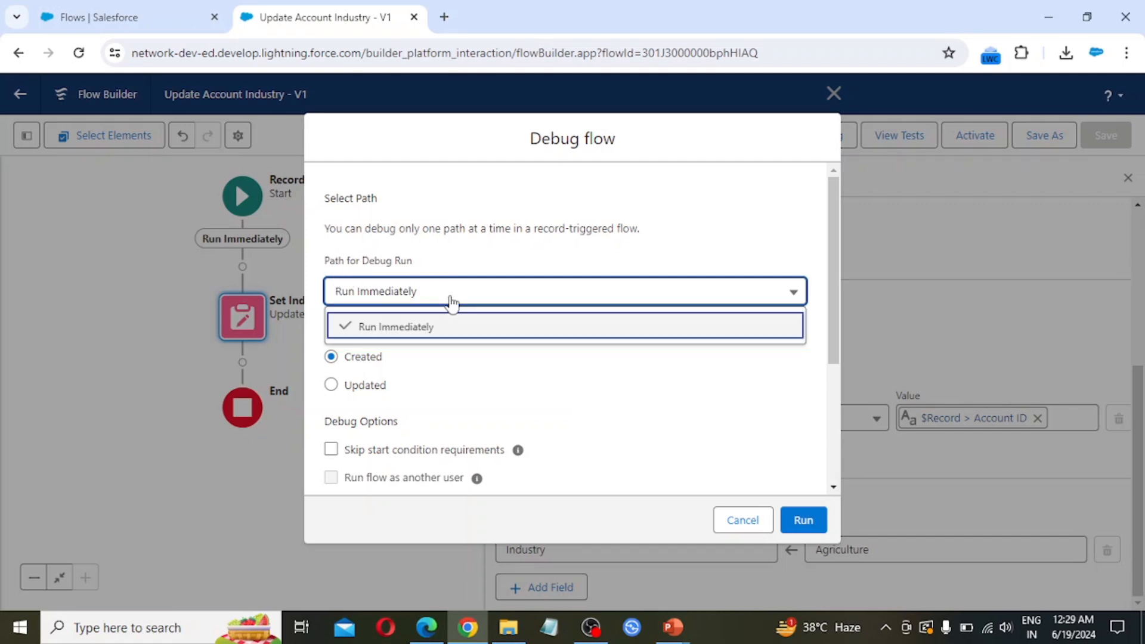
{"action": "left_click", "coordinate": [423, 327]}
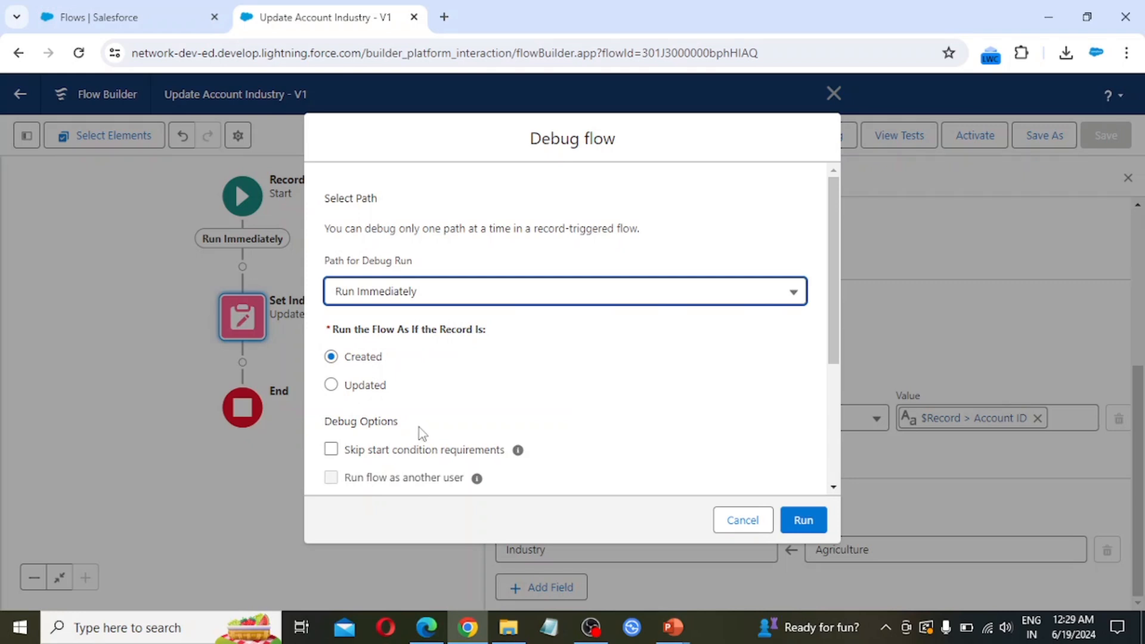
{"action": "scroll", "coordinate": [420, 431], "scroll_direction": "down", "scroll_amount": 2}
{"action": "scroll", "coordinate": [423, 432], "scroll_direction": "down", "scroll_amount": 2}
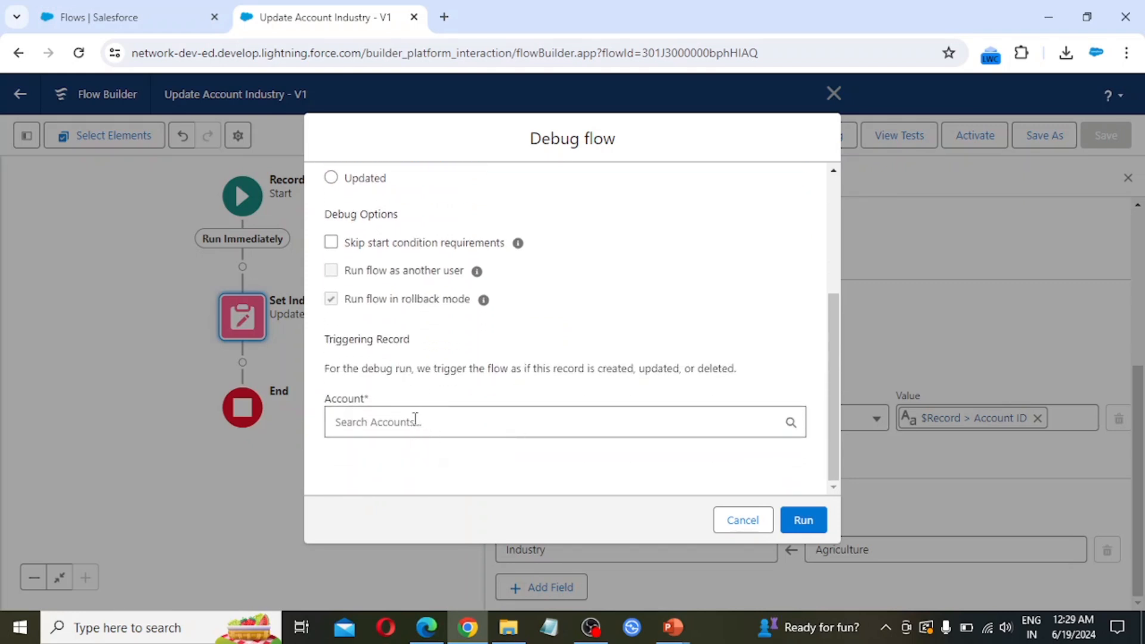
{"action": "left_click", "coordinate": [416, 420]}
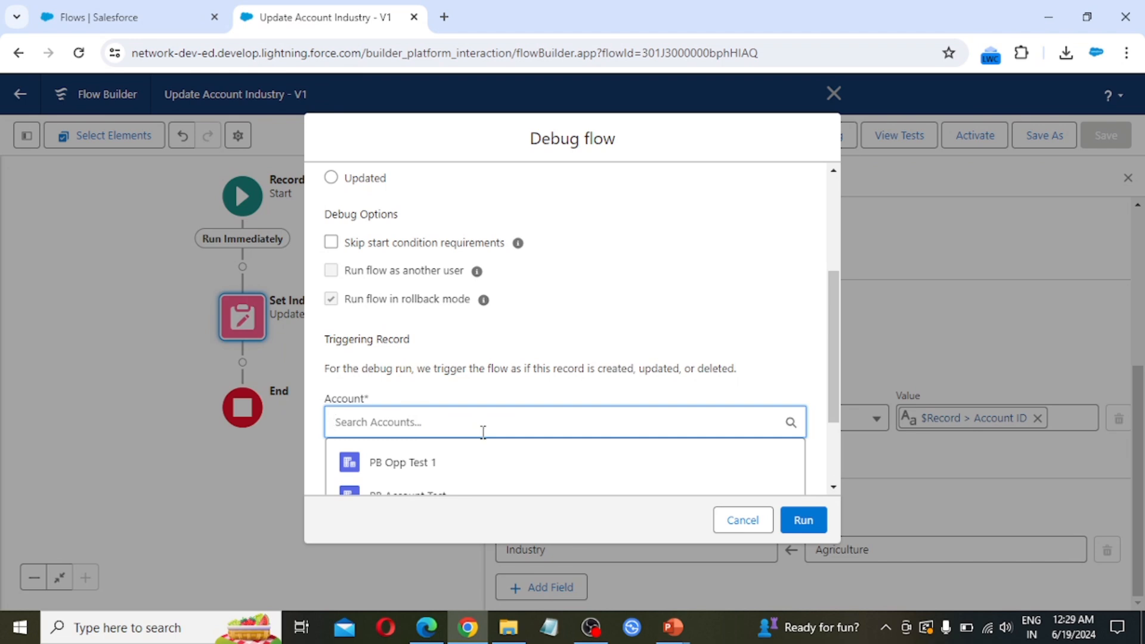
{"action": "scroll", "coordinate": [481, 431], "scroll_direction": "down", "scroll_amount": 2}
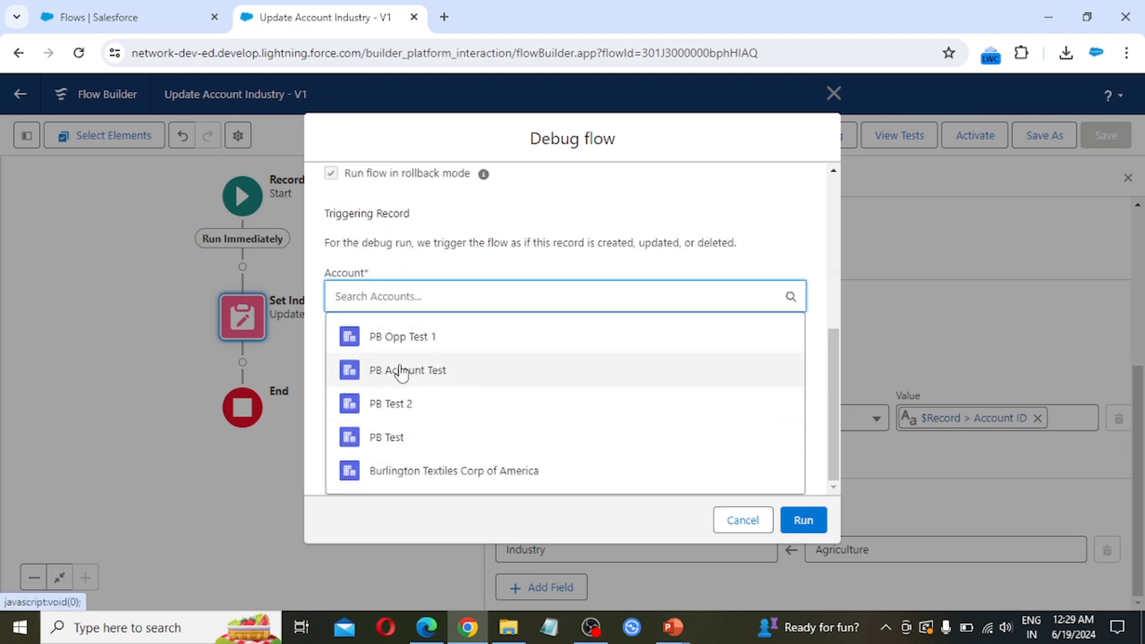
{"action": "scroll", "coordinate": [424, 383], "scroll_direction": "up", "scroll_amount": 1}
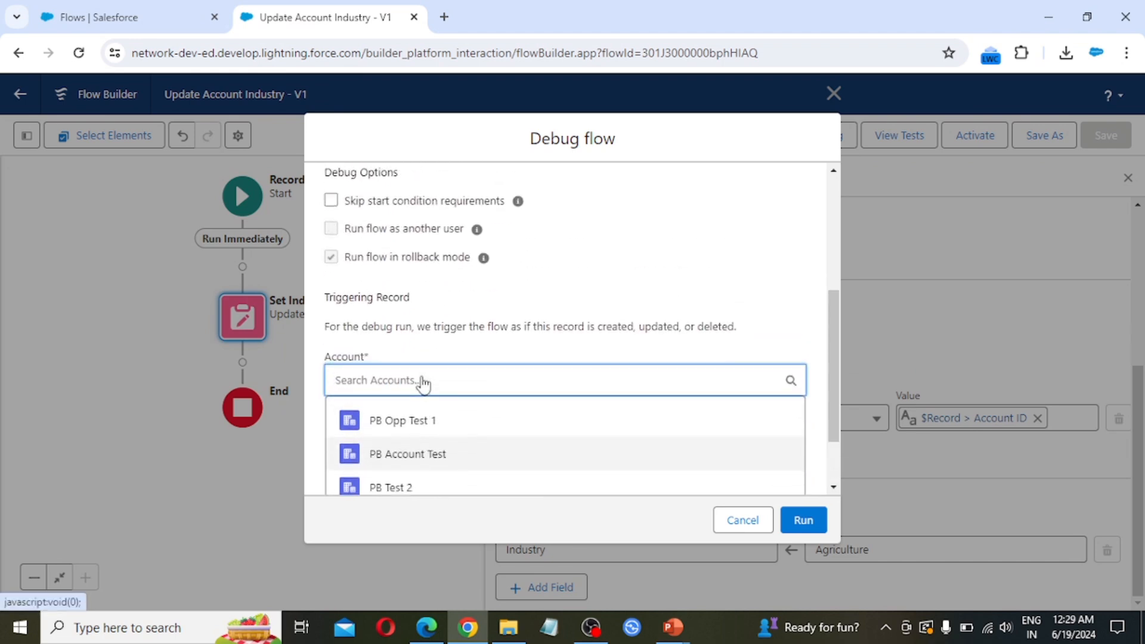
{"action": "left_click", "coordinate": [429, 422]}
{"action": "left_click", "coordinate": [811, 524]}
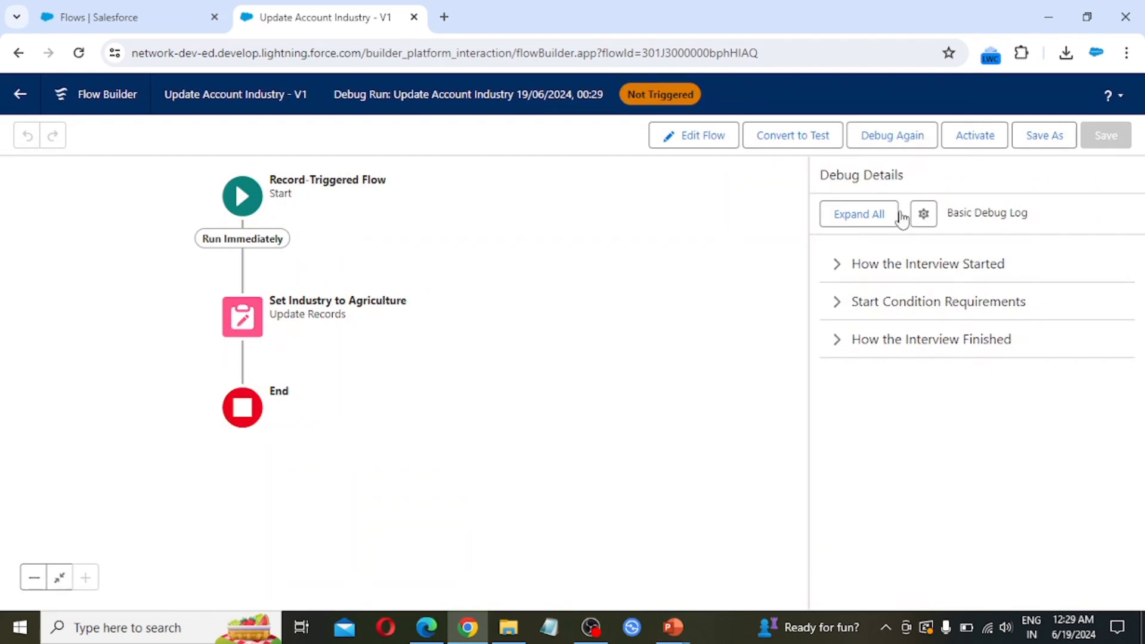
Examine how the interview started and the start condition requirements in the debug details
{"action": "left_click", "coordinate": [837, 265]}
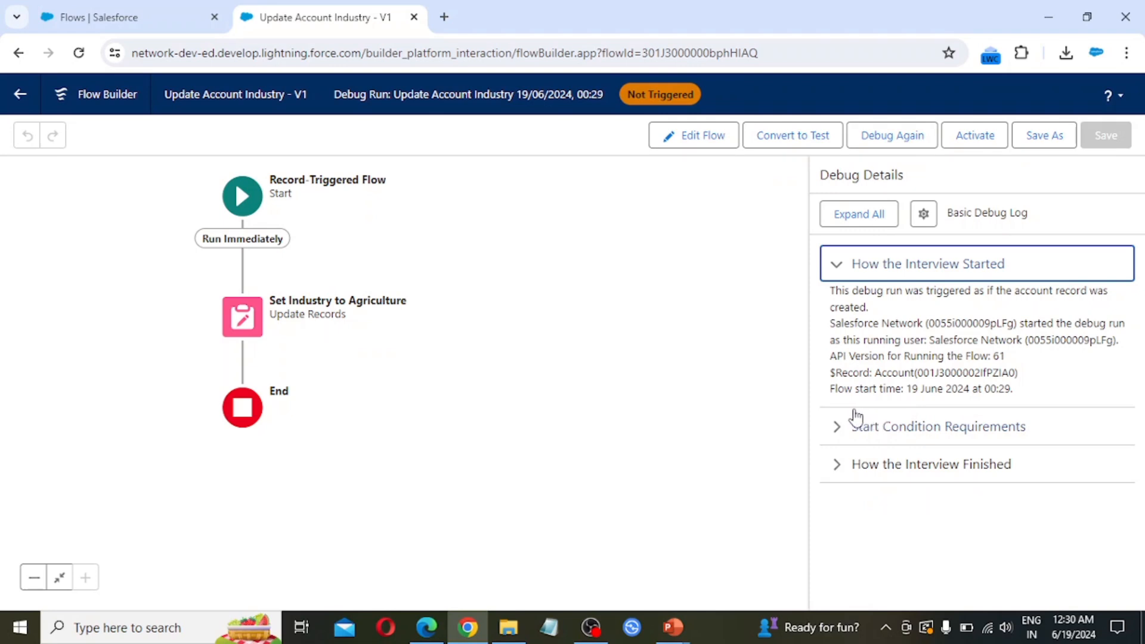
{"action": "left_click", "coordinate": [844, 434]}
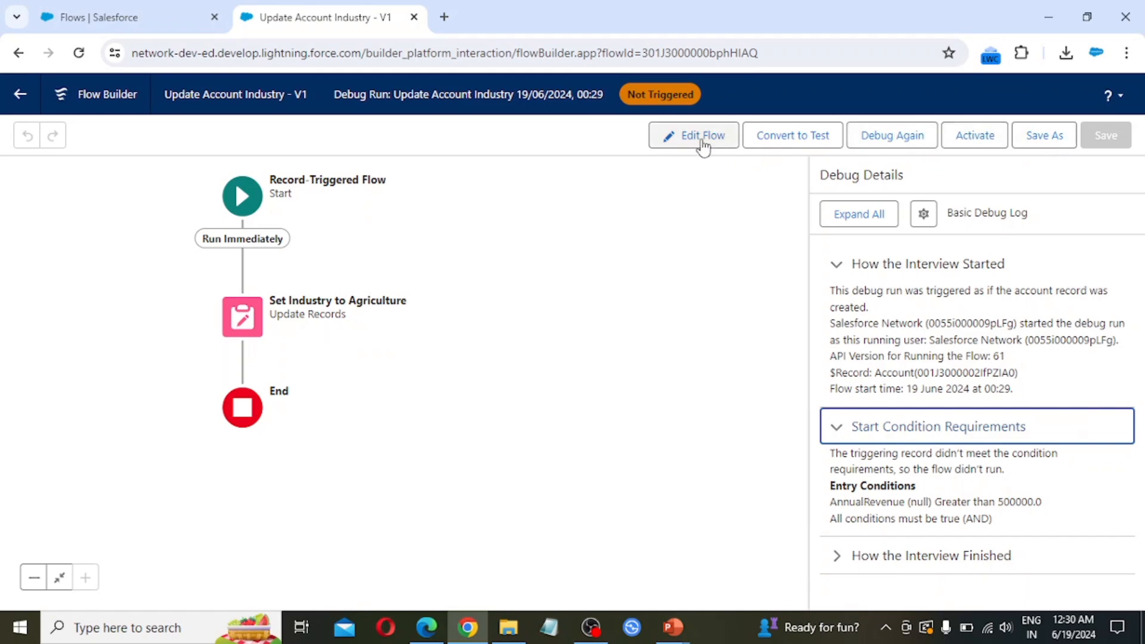
Set up another debug of the Run Immediately path as if the record is updated
{"action": "left_click", "coordinate": [901, 142]}
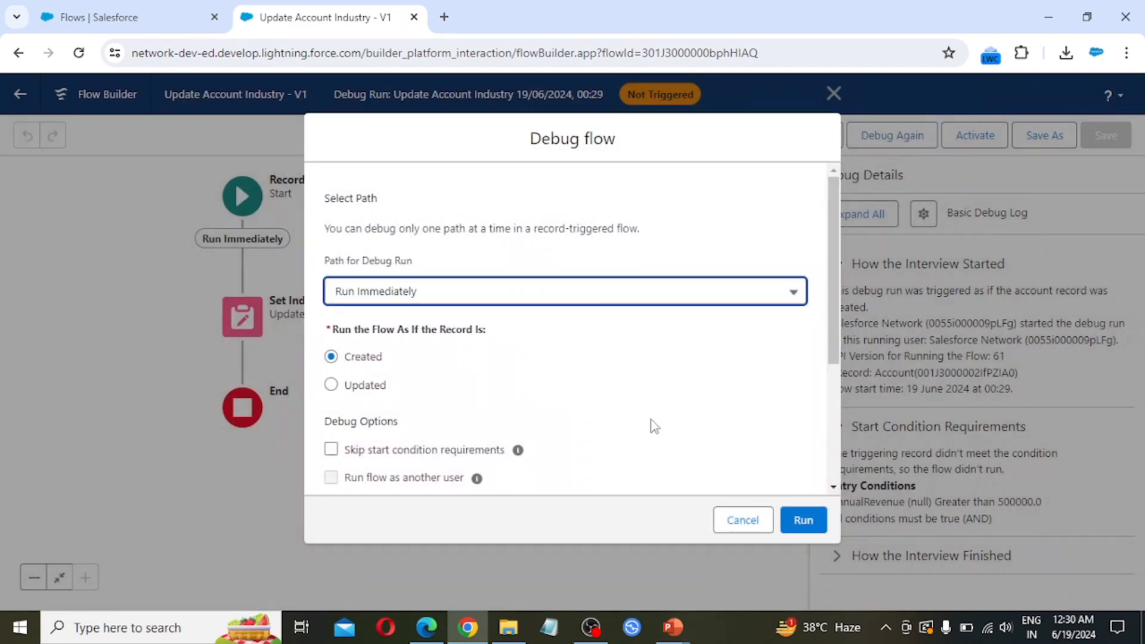
{"action": "left_click", "coordinate": [366, 388]}
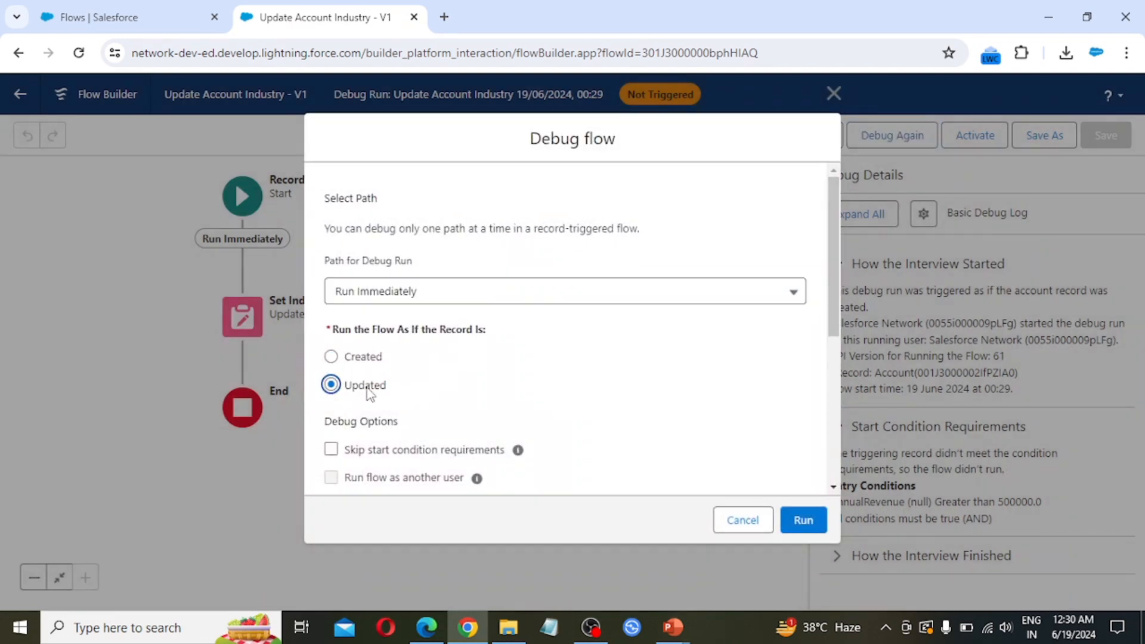
{"action": "scroll", "coordinate": [507, 389], "scroll_direction": "down", "scroll_amount": 3}
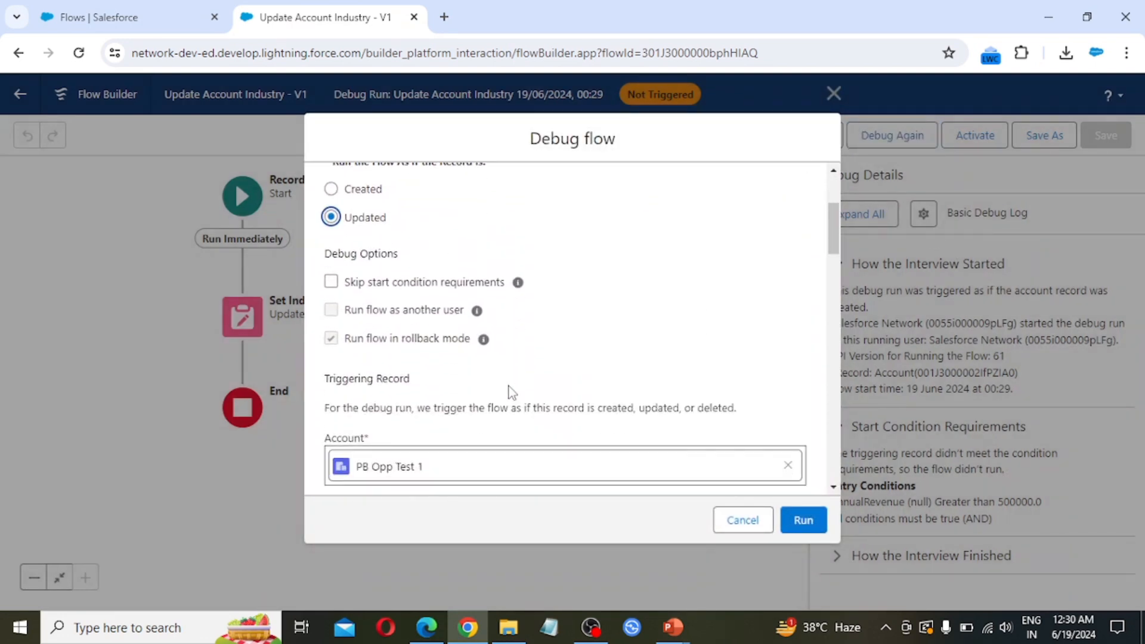
Set the triggering record's Annual Revenue to 600000 for the debug and run it
{"action": "scroll", "coordinate": [507, 394], "scroll_direction": "down", "scroll_amount": 6}
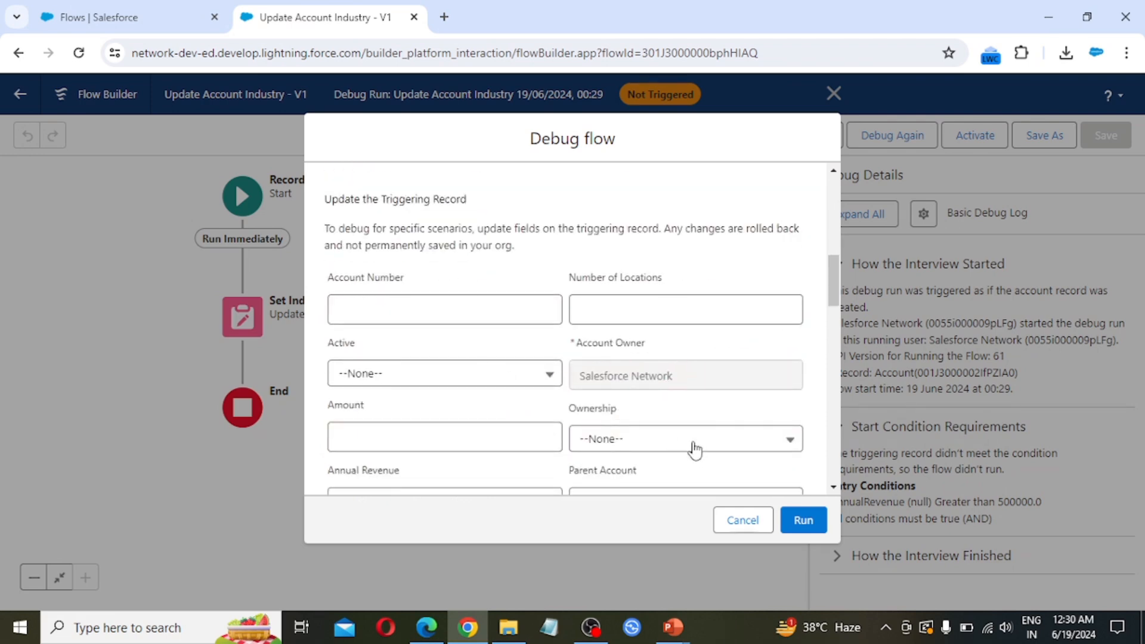
{"action": "scroll", "coordinate": [641, 411], "scroll_direction": "down", "scroll_amount": 3}
{"action": "scroll", "coordinate": [580, 405], "scroll_direction": "down", "scroll_amount": 1}
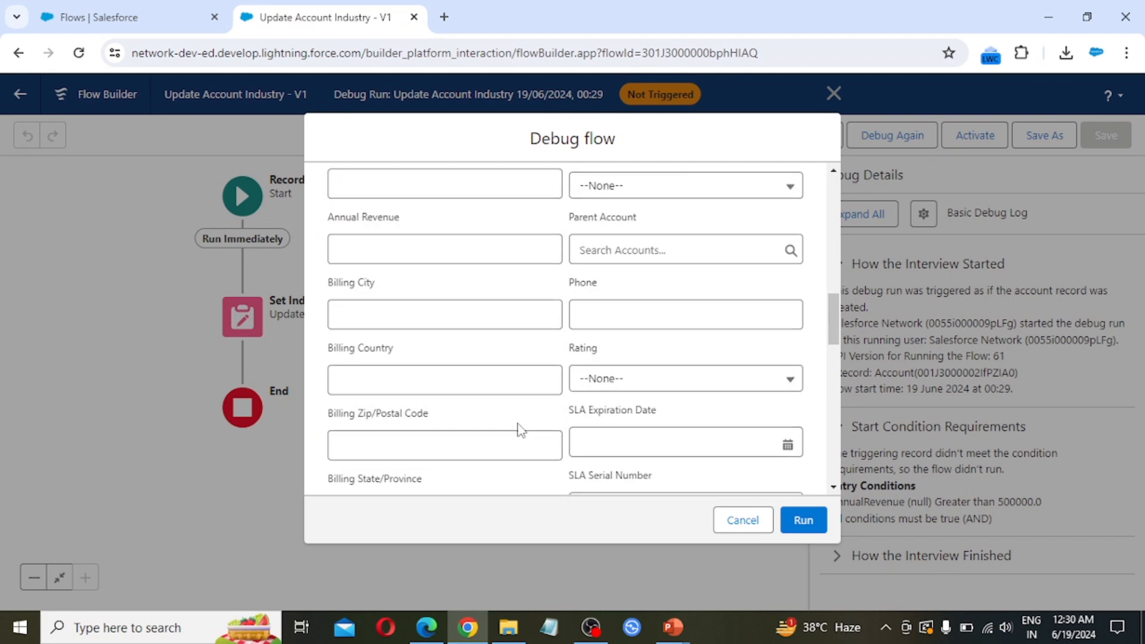
{"action": "scroll", "coordinate": [519, 425], "scroll_direction": "down", "scroll_amount": 3}
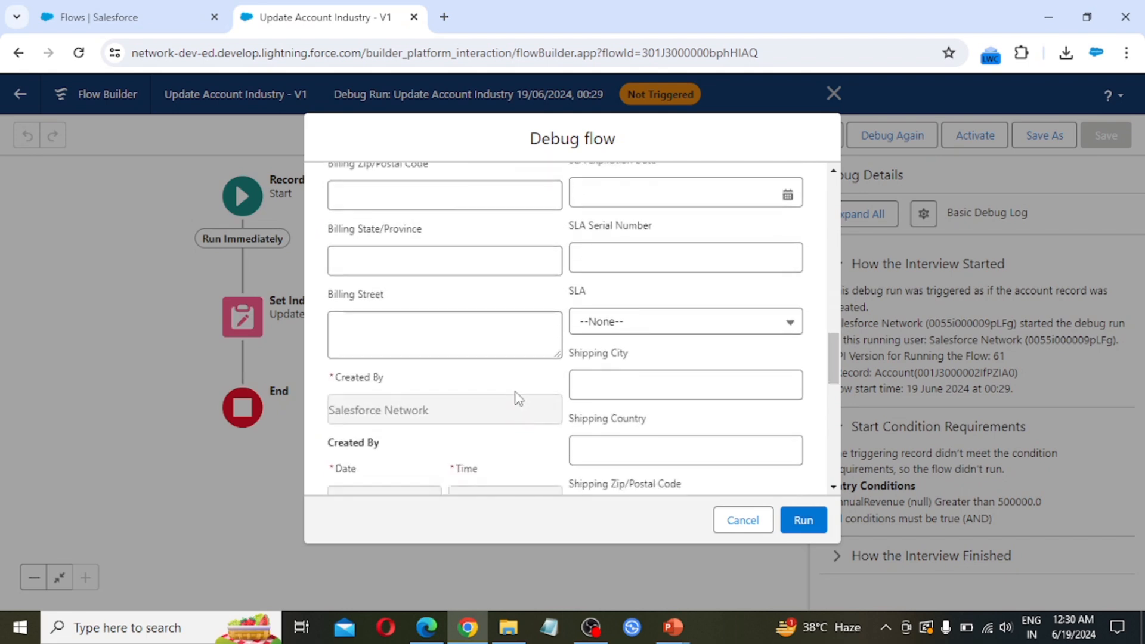
{"action": "scroll", "coordinate": [517, 399], "scroll_direction": "down", "scroll_amount": 4}
{"action": "scroll", "coordinate": [516, 398], "scroll_direction": "down", "scroll_amount": 3}
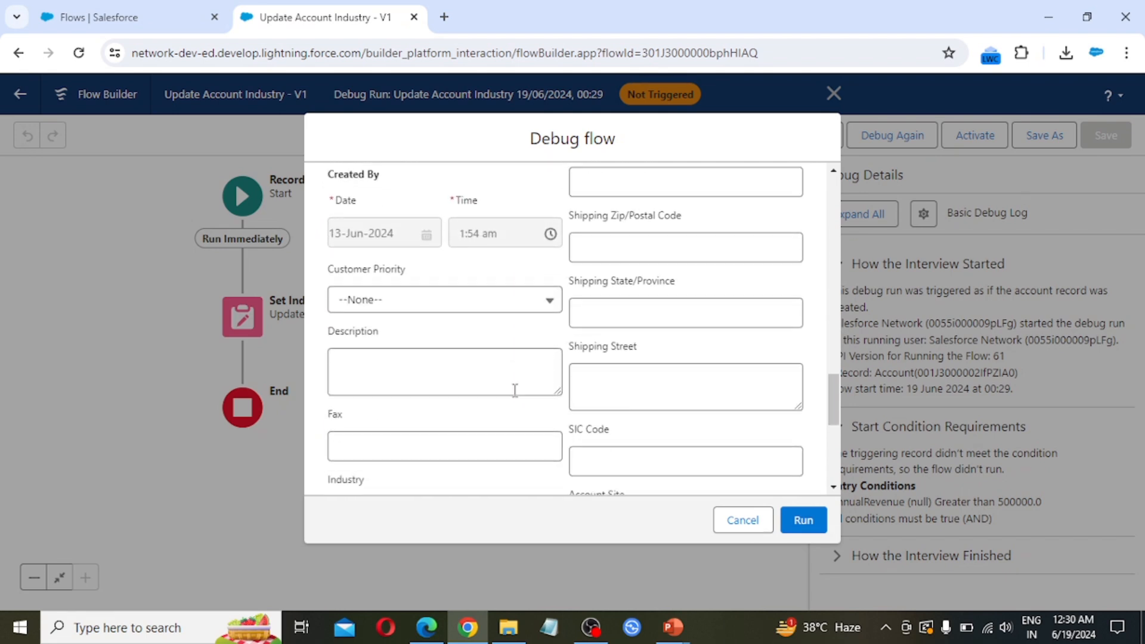
{"action": "scroll", "coordinate": [517, 398], "scroll_direction": "down", "scroll_amount": 3}
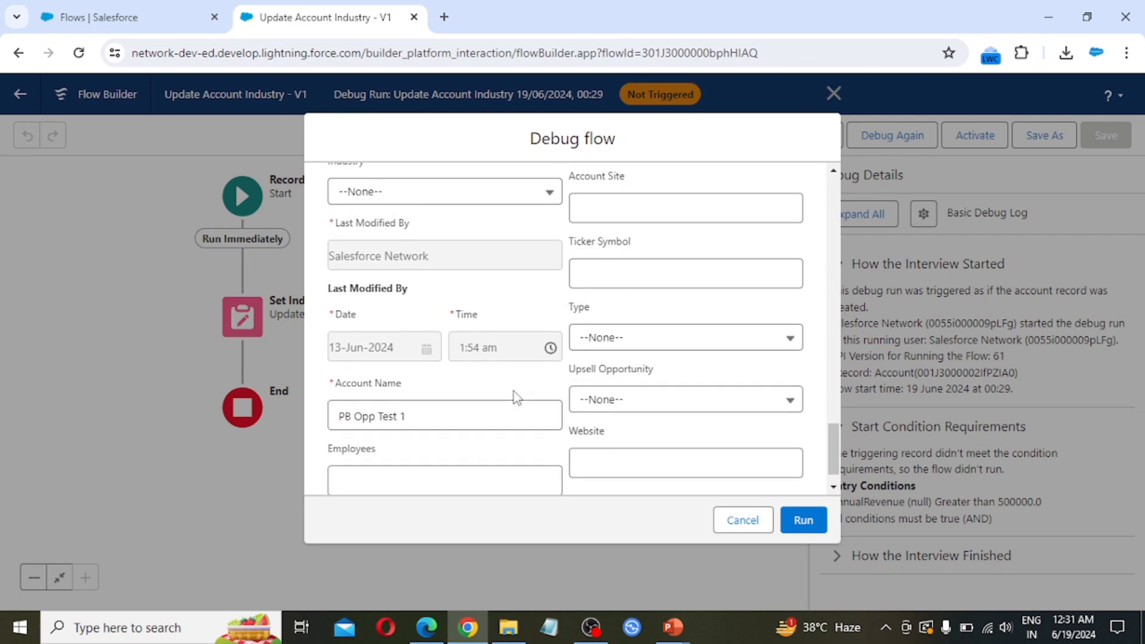
{"action": "scroll", "coordinate": [730, 421], "scroll_direction": "up", "scroll_amount": 12}
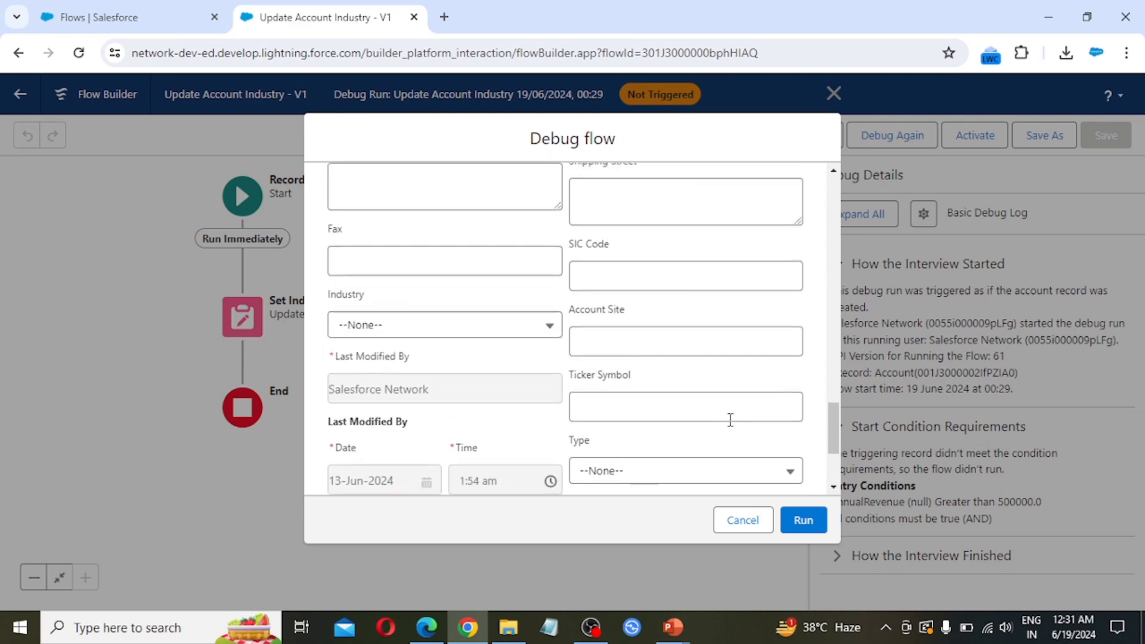
{"action": "scroll", "coordinate": [729, 419], "scroll_direction": "up", "scroll_amount": 8}
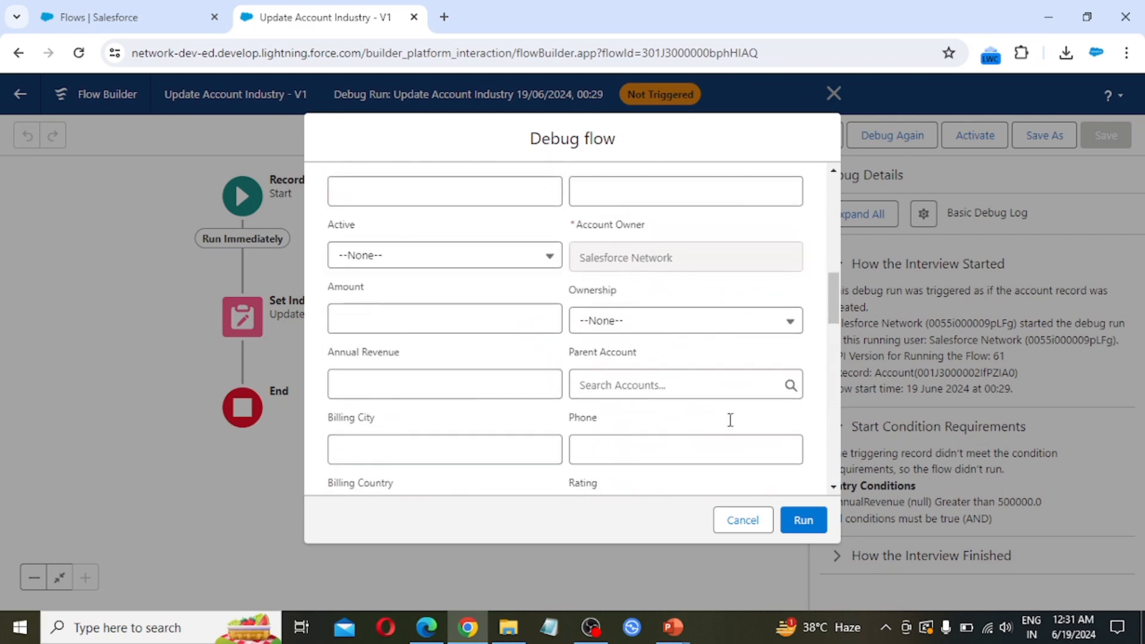
{"action": "scroll", "coordinate": [669, 441], "scroll_direction": "down", "scroll_amount": 1}
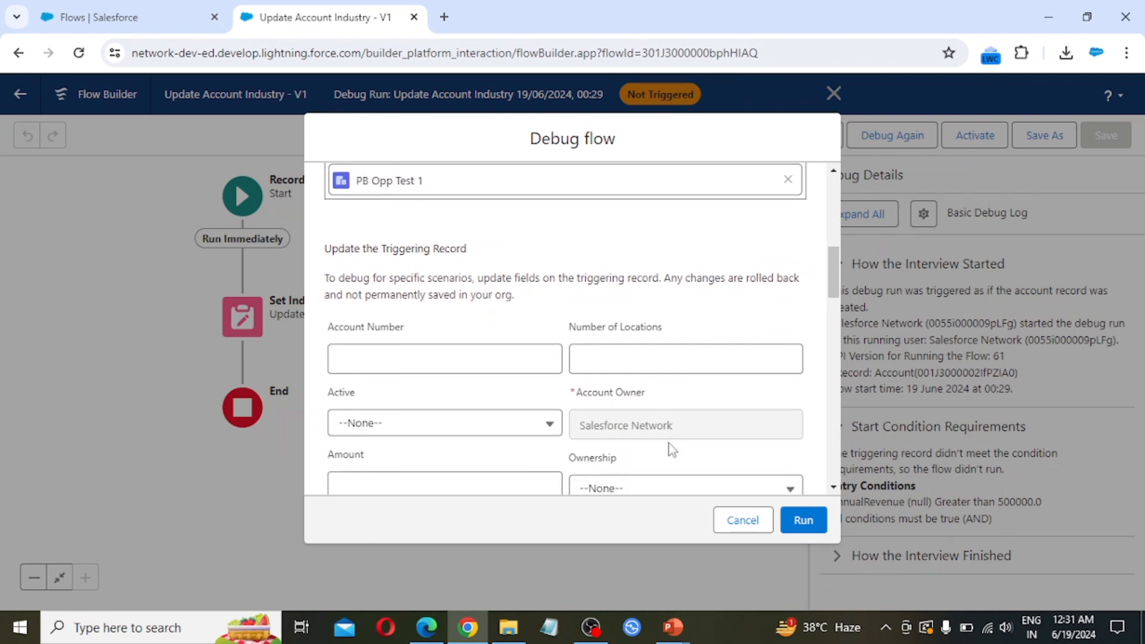
{"action": "scroll", "coordinate": [669, 444], "scroll_direction": "down", "scroll_amount": 3}
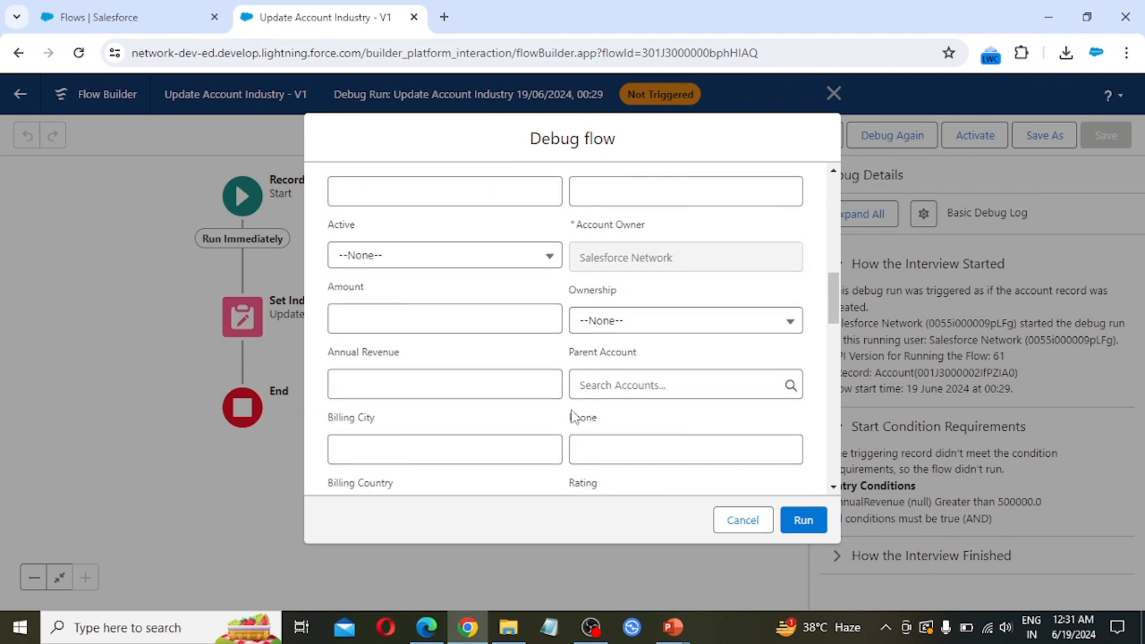
{"action": "left_click", "coordinate": [396, 375]}
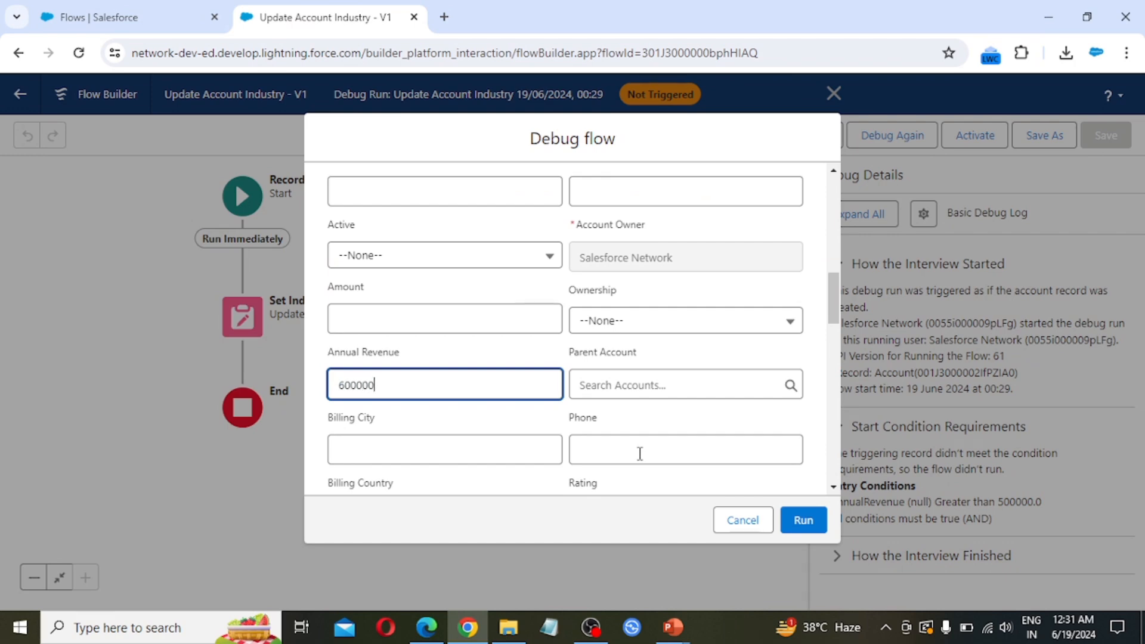
{"action": "left_click", "coordinate": [803, 519]}
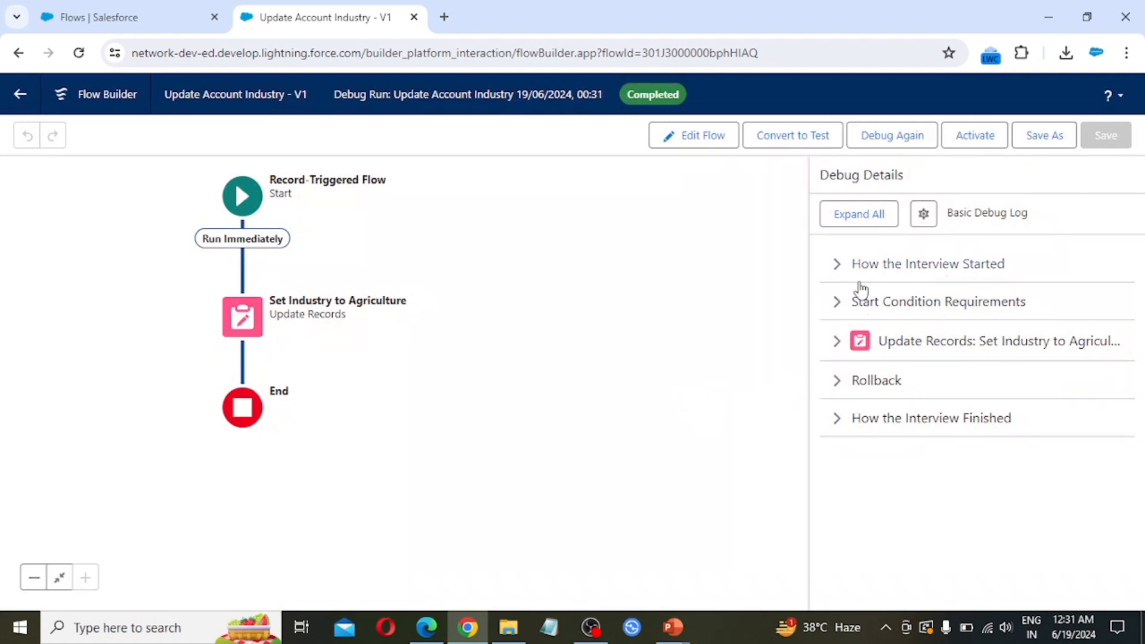
Examine how the interview started, the start condition requirements and the Set Industry to Agriculture update in the debug details
{"action": "left_click", "coordinate": [837, 265]}
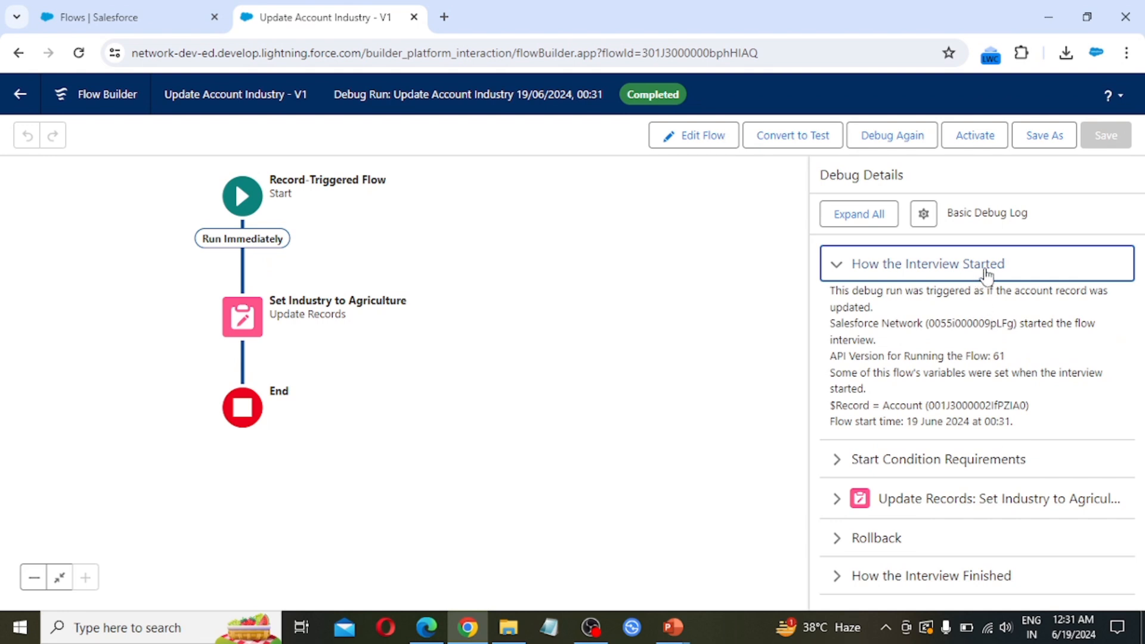
{"action": "left_click", "coordinate": [834, 461]}
{"action": "scroll", "coordinate": [834, 456], "scroll_direction": "down", "scroll_amount": 1}
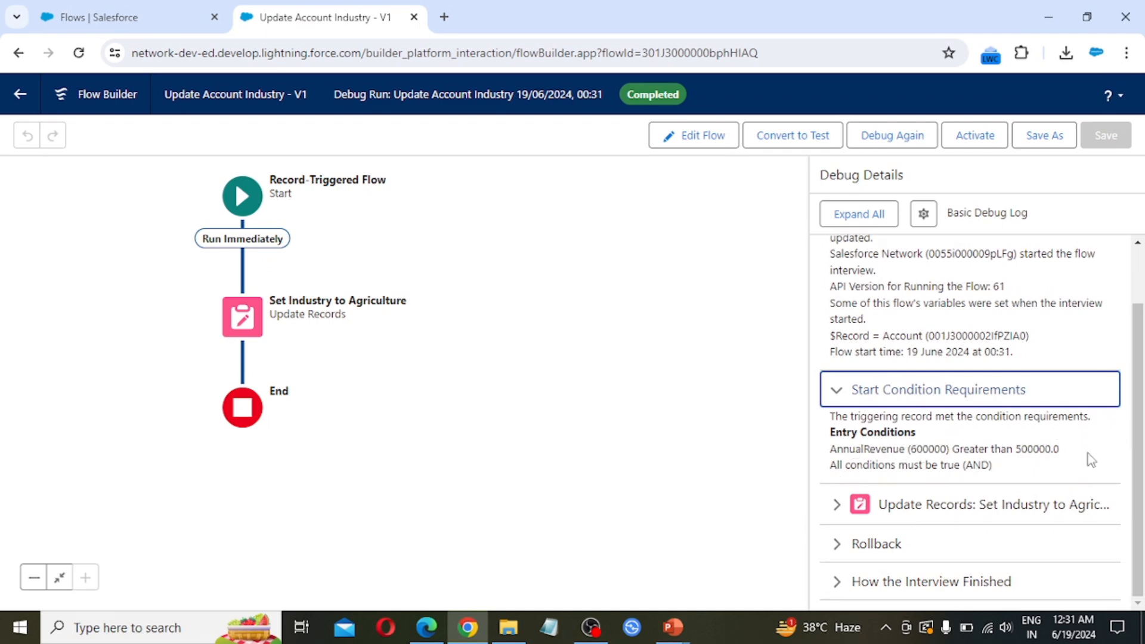
{"action": "left_click", "coordinate": [836, 511]}
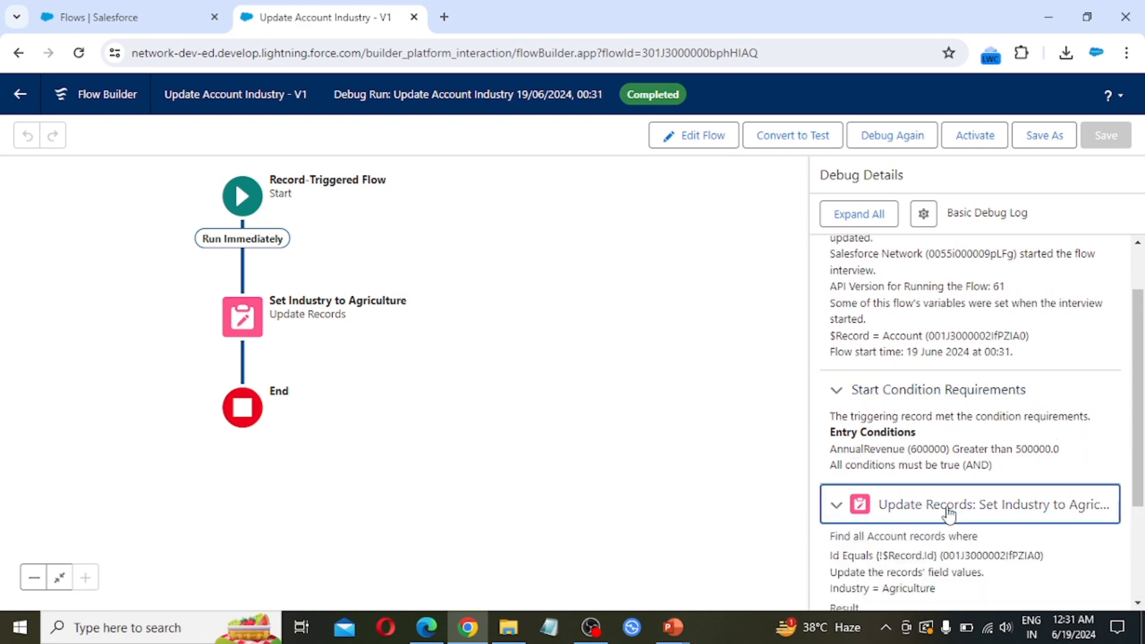
{"action": "scroll", "coordinate": [935, 470], "scroll_direction": "down", "scroll_amount": 2}
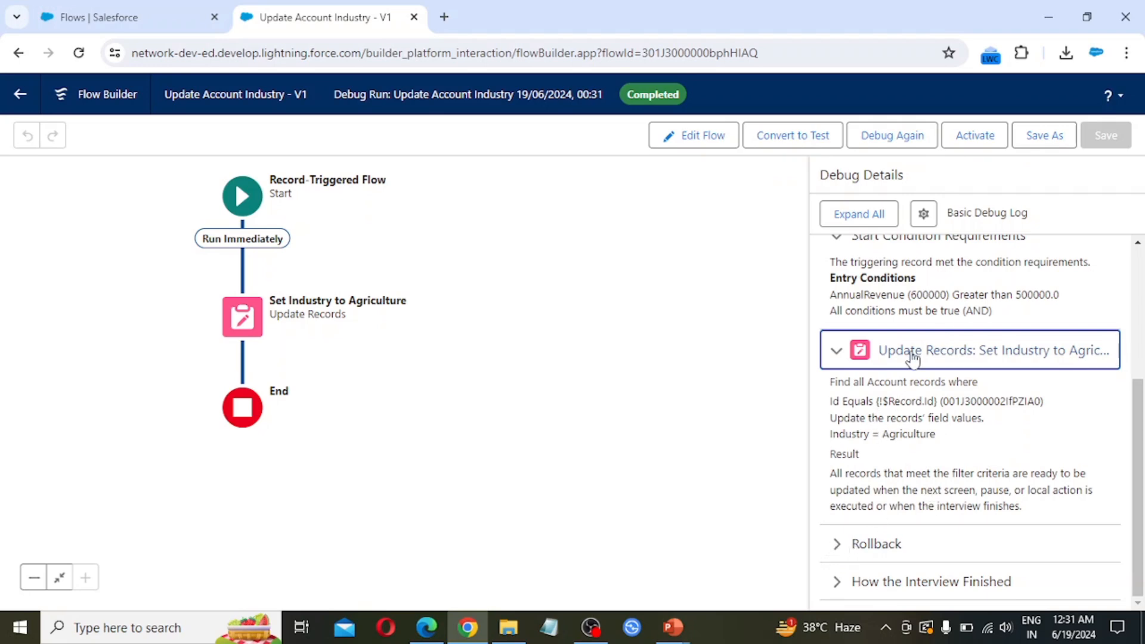
{"action": "scroll", "coordinate": [942, 473], "scroll_direction": "up", "scroll_amount": 3}
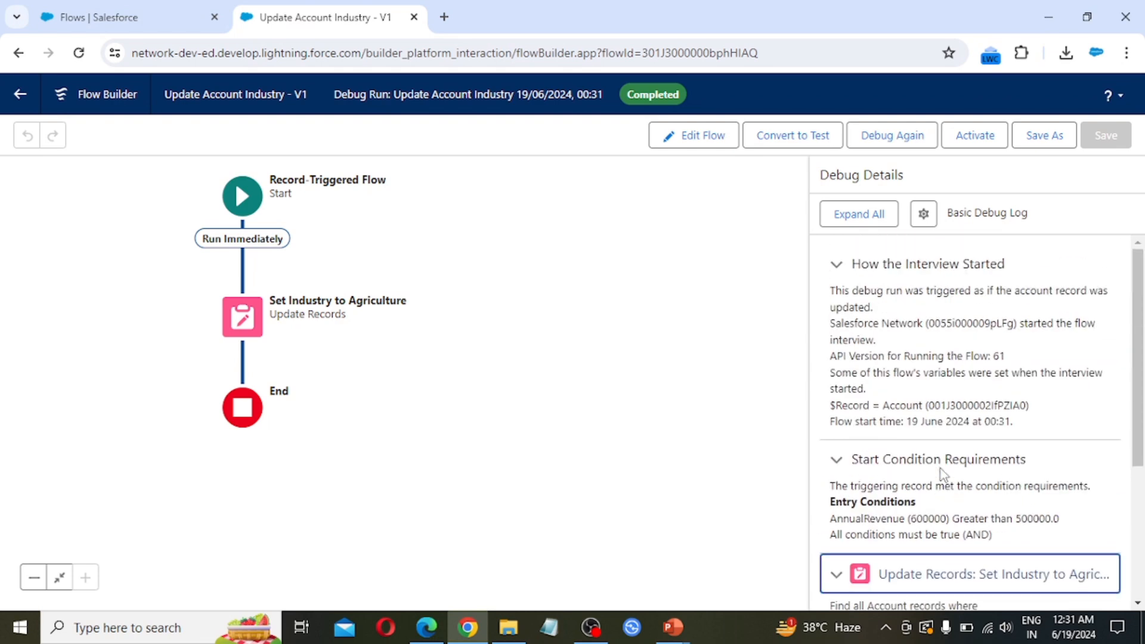
Examine the rollback and how the interview finished in the debug details
{"action": "scroll", "coordinate": [942, 472], "scroll_direction": "down", "scroll_amount": 3}
{"action": "left_click", "coordinate": [842, 551]}
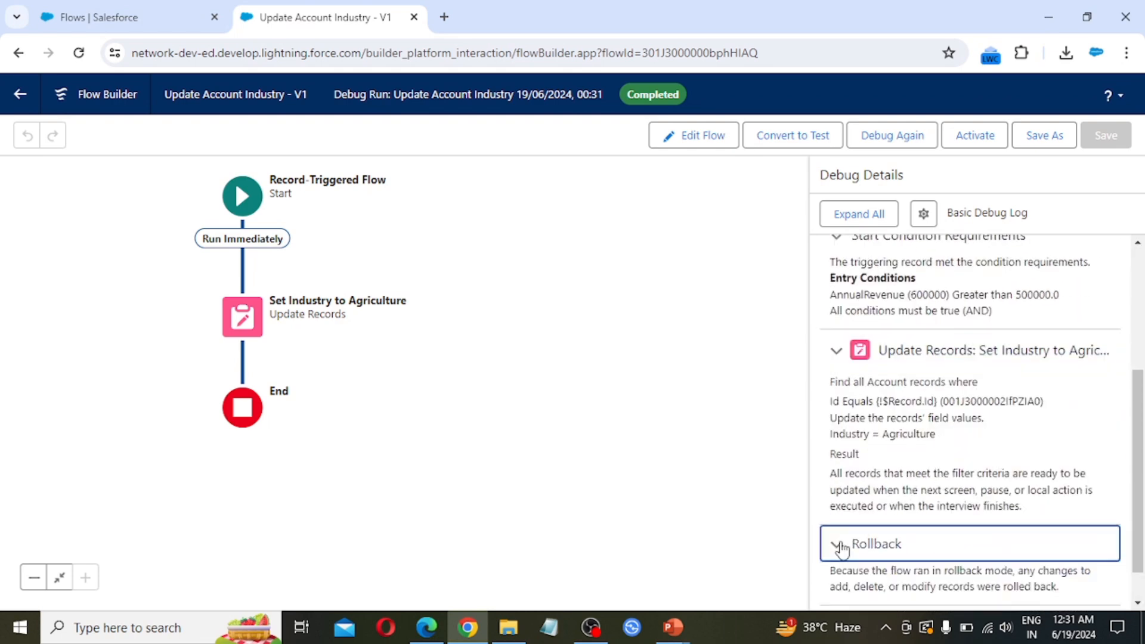
{"action": "scroll", "coordinate": [872, 484], "scroll_direction": "down", "scroll_amount": 1}
{"action": "left_click", "coordinate": [839, 585]}
{"action": "scroll", "coordinate": [892, 533], "scroll_direction": "down", "scroll_amount": 1}
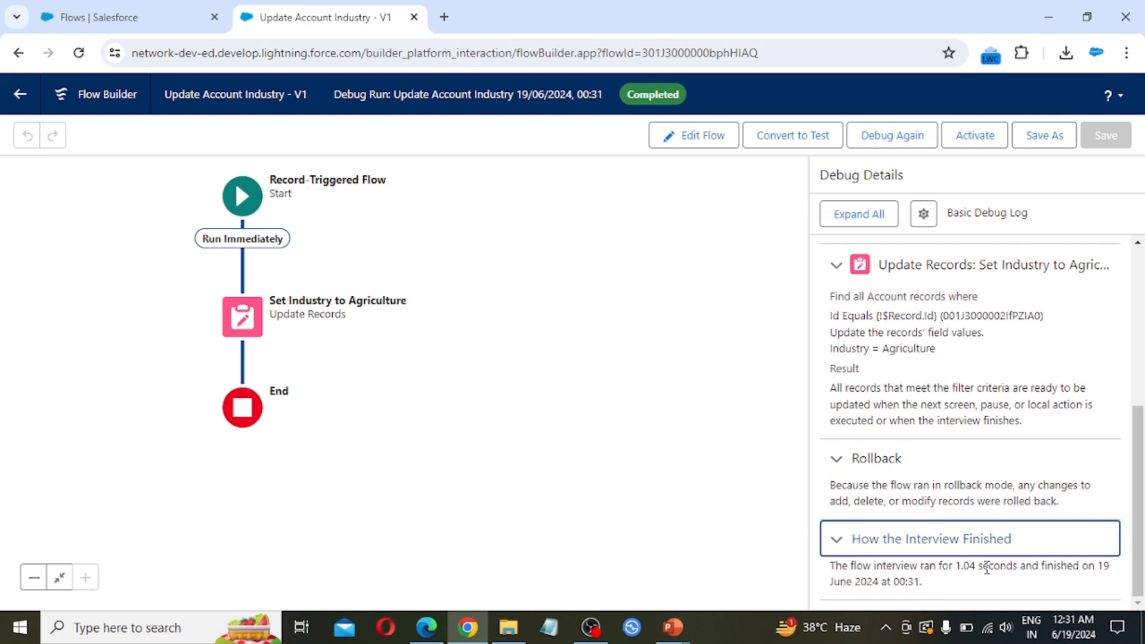
Activate the Update Account Industry flow
{"action": "scroll", "coordinate": [870, 405], "scroll_direction": "up", "scroll_amount": 6}
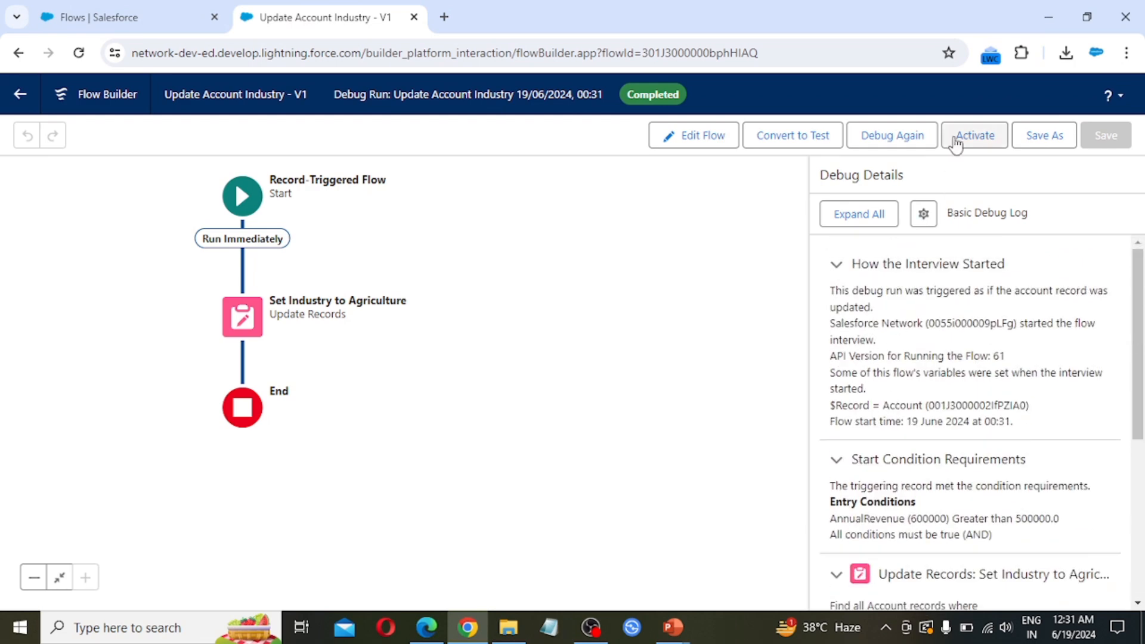
{"action": "left_click", "coordinate": [984, 137]}
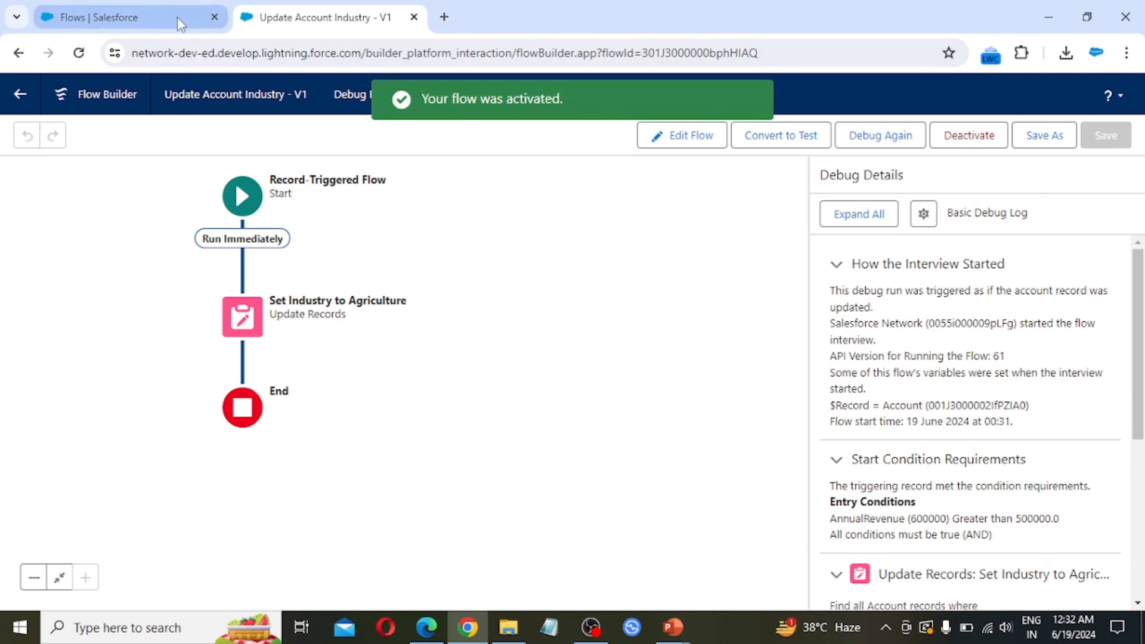
Leave Flow Builder for the Salesforce Setup page and find and open the Accounts list from there
{"action": "left_click", "coordinate": [152, 16]}
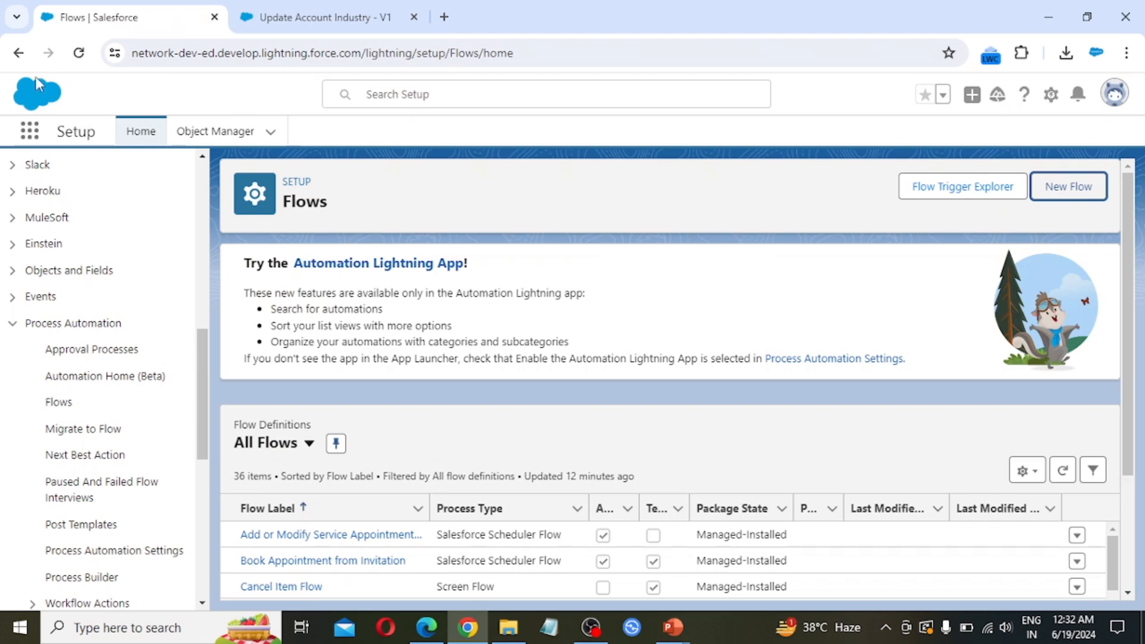
{"action": "left_click", "coordinate": [30, 133]}
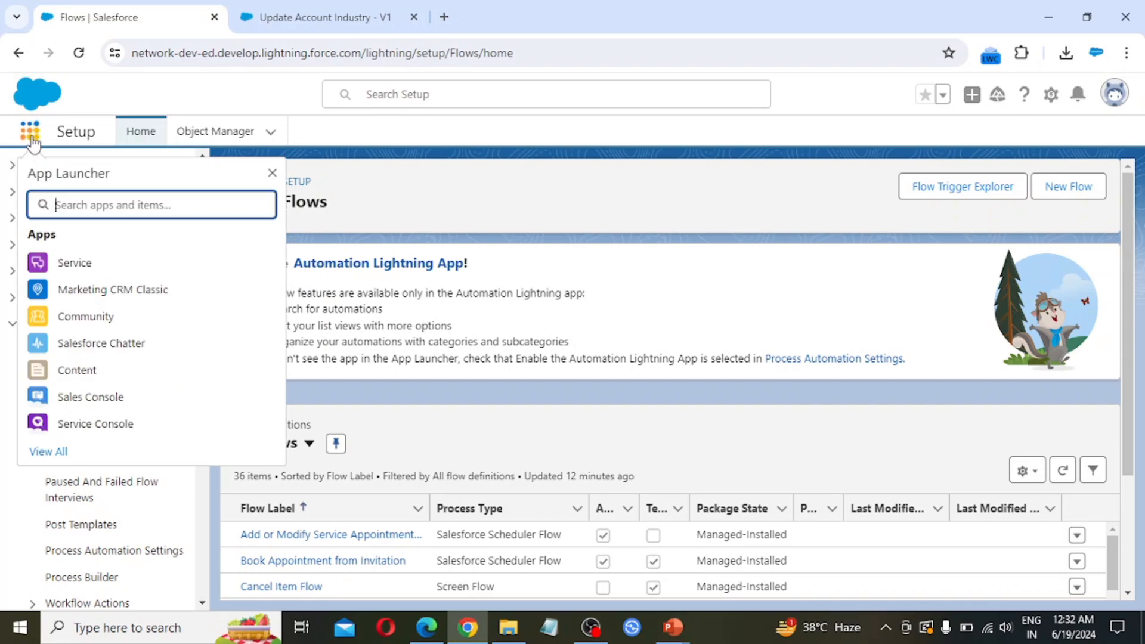
{"action": "type", "text": "accou"}
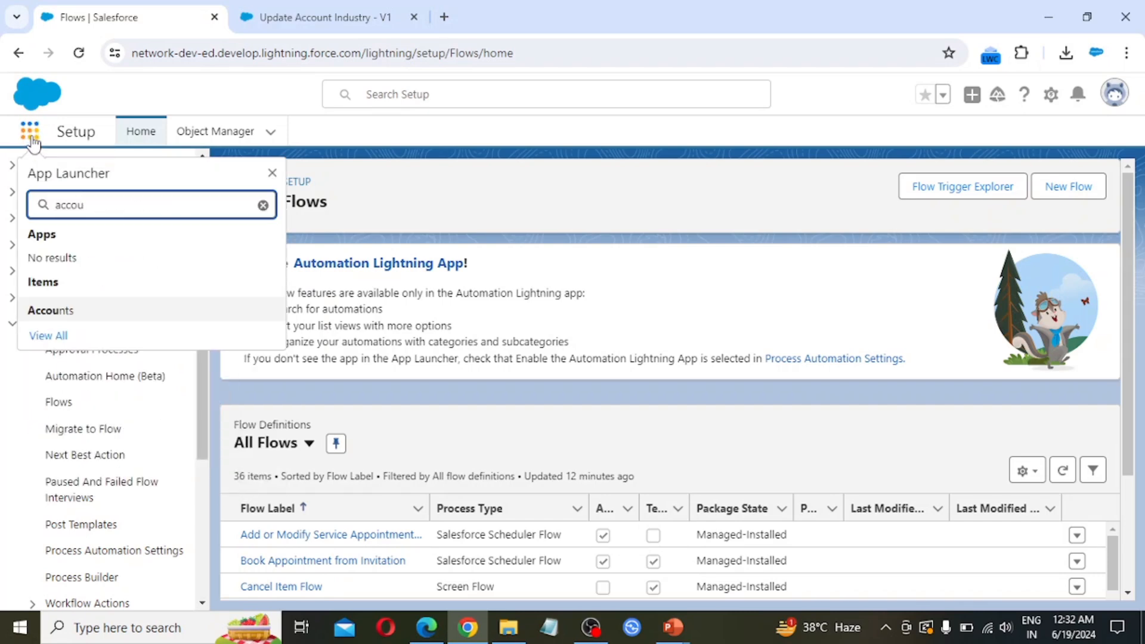
{"action": "left_click", "coordinate": [65, 311]}
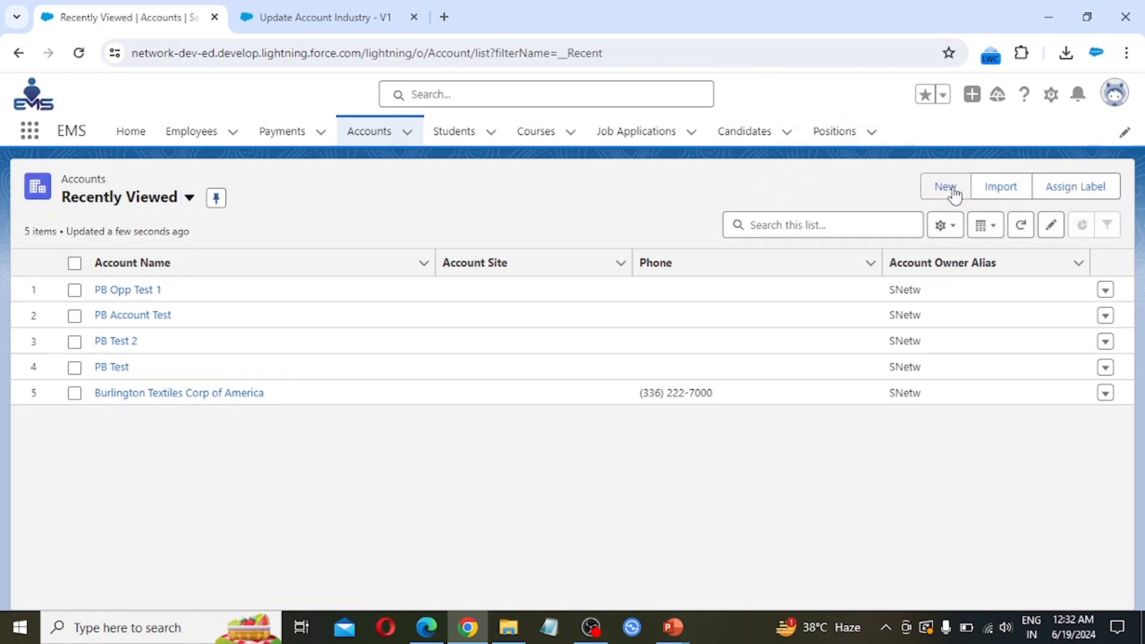
Start a new account record and enter Test Flow as its account name
{"action": "left_click", "coordinate": [951, 188]}
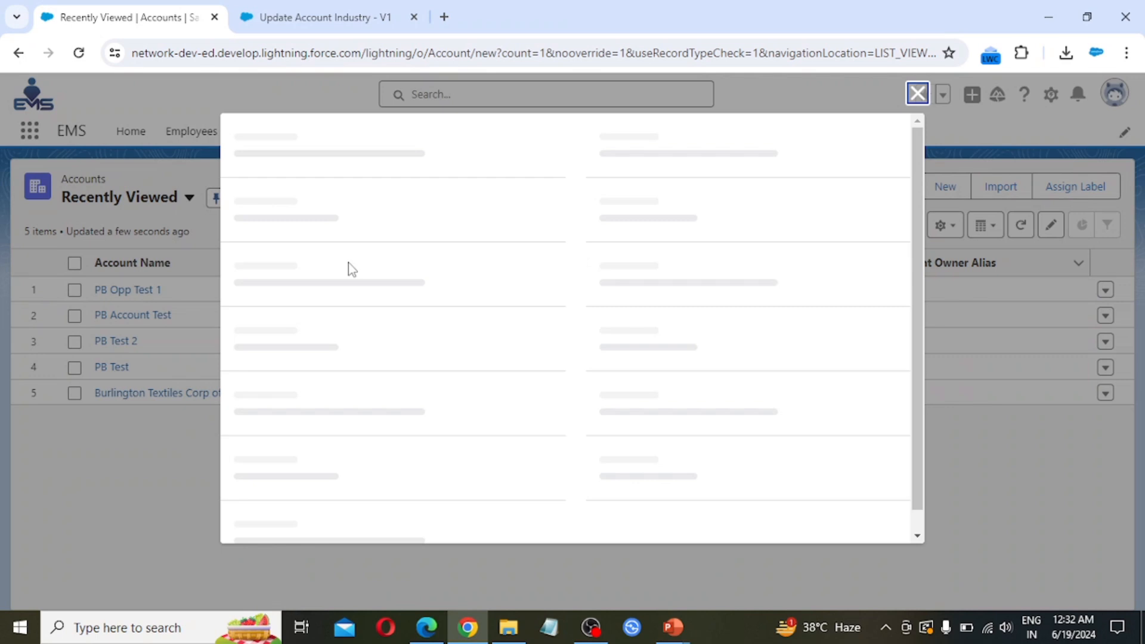
{"action": "left_click", "coordinate": [286, 321]}
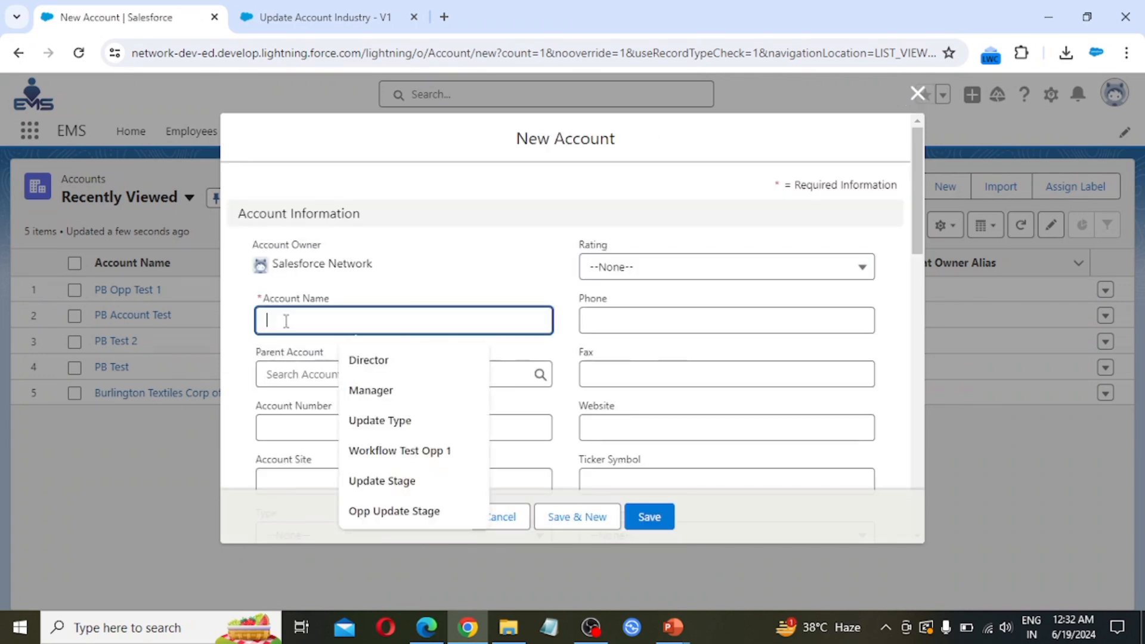
{"action": "type", "text": "TE"}
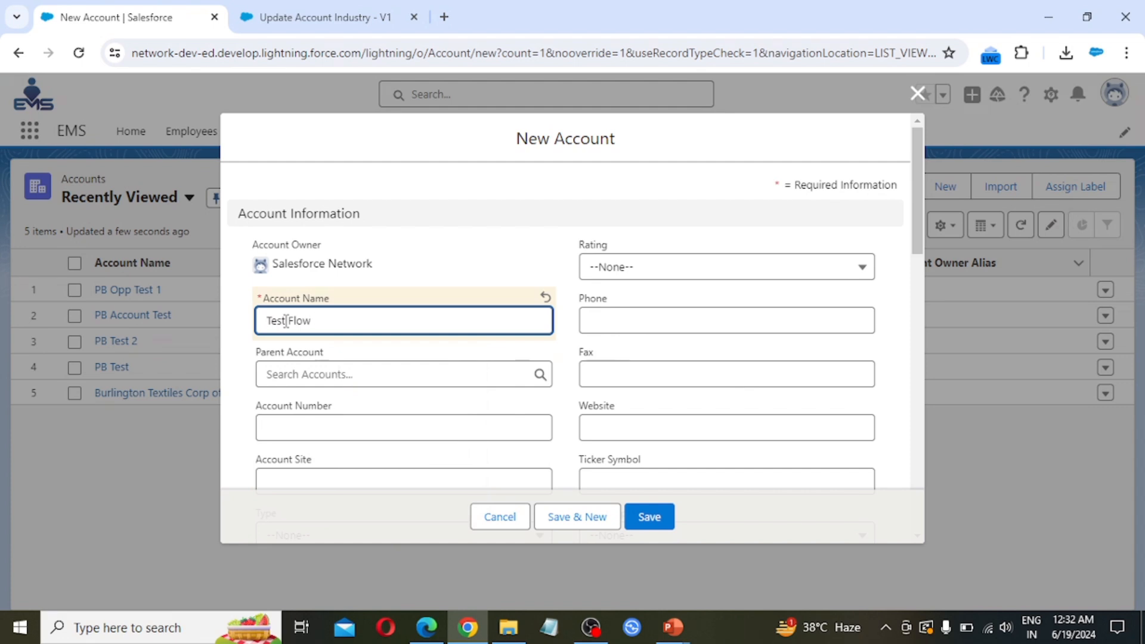
Set the new account's Annual Revenue to 550000, leaving Industry at None
{"action": "scroll", "coordinate": [437, 393], "scroll_direction": "down", "scroll_amount": 3}
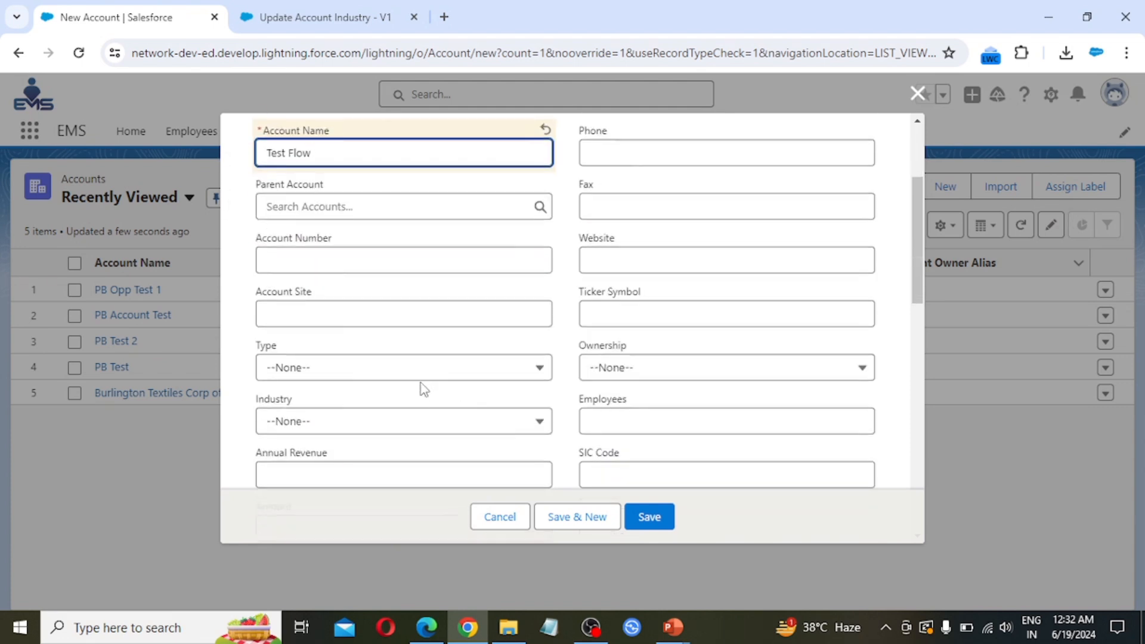
{"action": "scroll", "coordinate": [422, 388], "scroll_direction": "down", "scroll_amount": 2}
{"action": "left_click", "coordinate": [308, 394]}
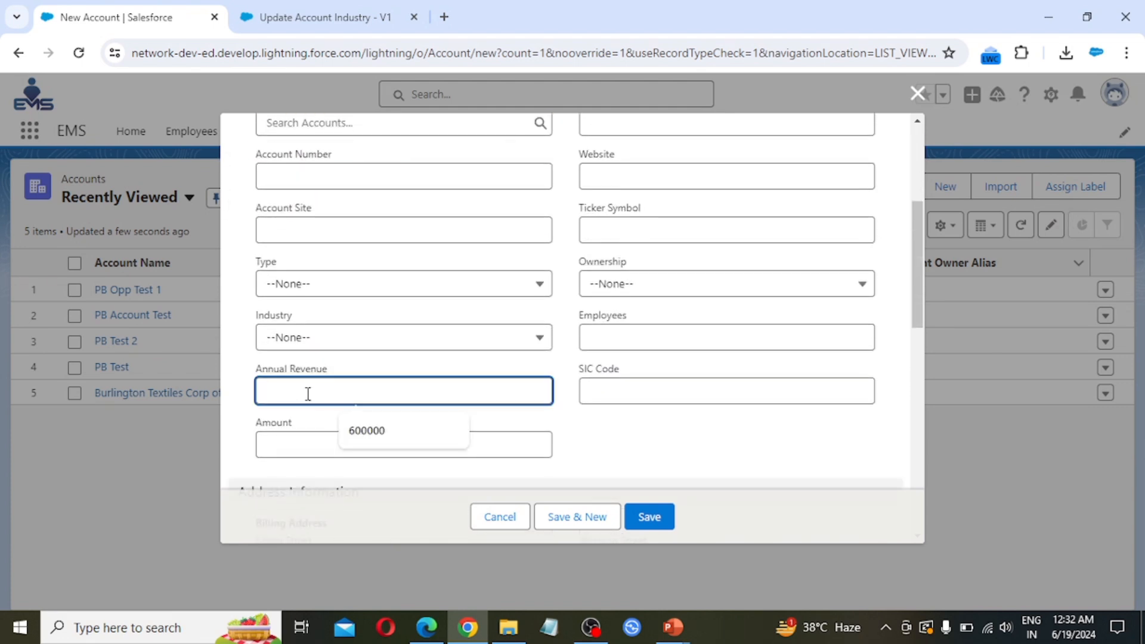
{"action": "type", "text": "55"}
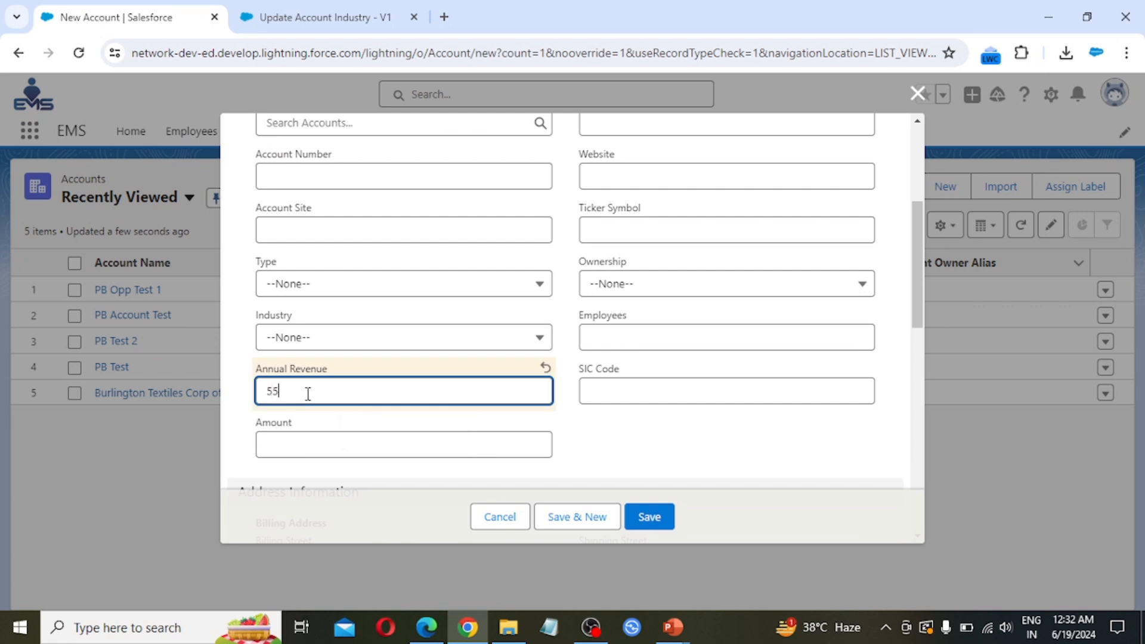
{"action": "type", "text": "0000"}
{"action": "scroll", "coordinate": [507, 318], "scroll_direction": "up", "scroll_amount": 2}
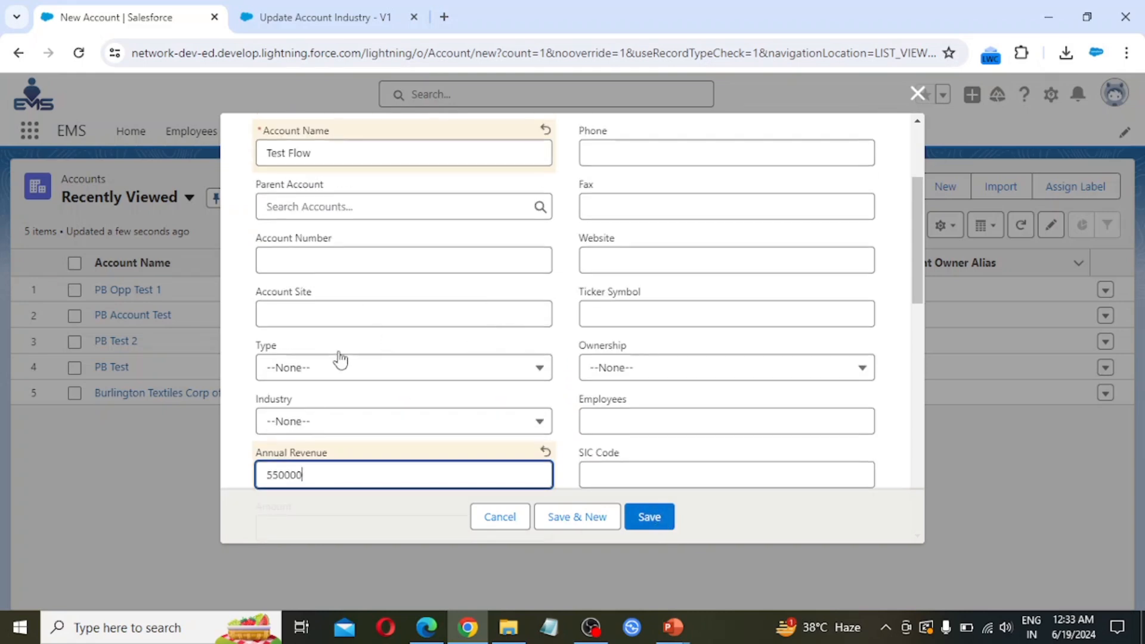
{"action": "scroll", "coordinate": [332, 437], "scroll_direction": "down", "scroll_amount": 2}
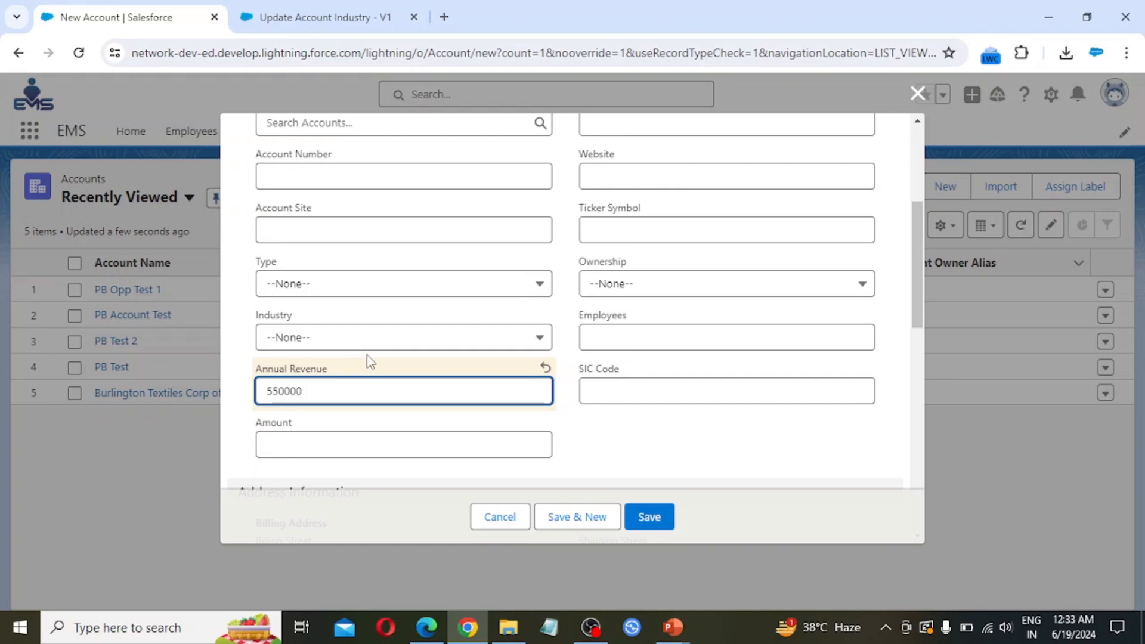
Save the Test Flow account and examine the Industry and Annual Revenue fields in its record details
{"action": "left_click", "coordinate": [640, 520]}
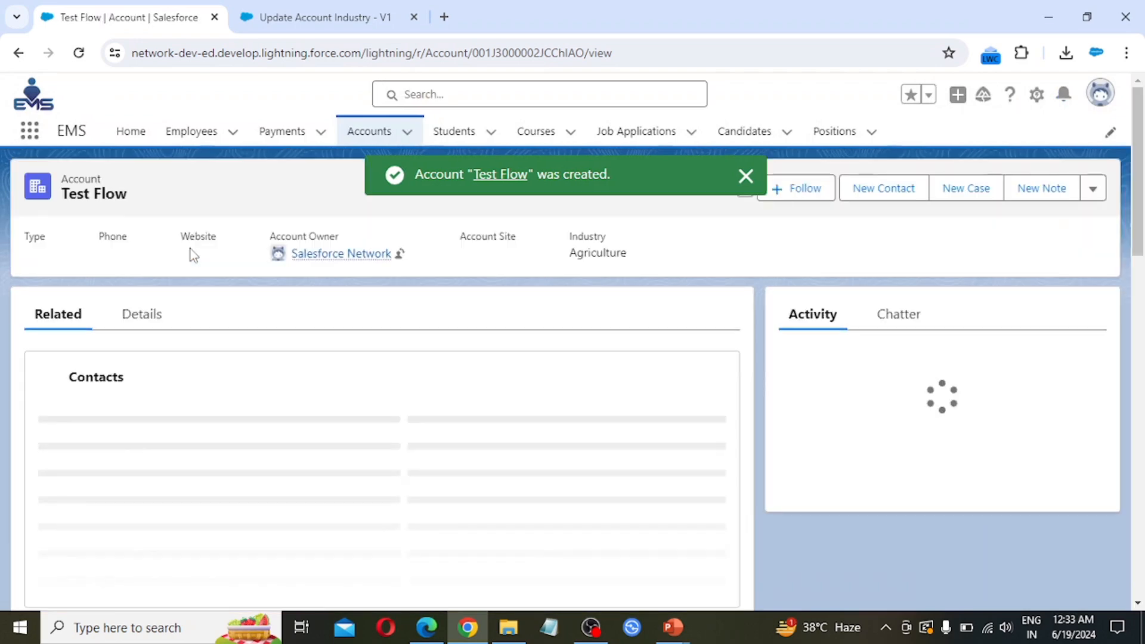
{"action": "left_click", "coordinate": [143, 316]}
{"action": "scroll", "coordinate": [267, 371], "scroll_direction": "down", "scroll_amount": 1}
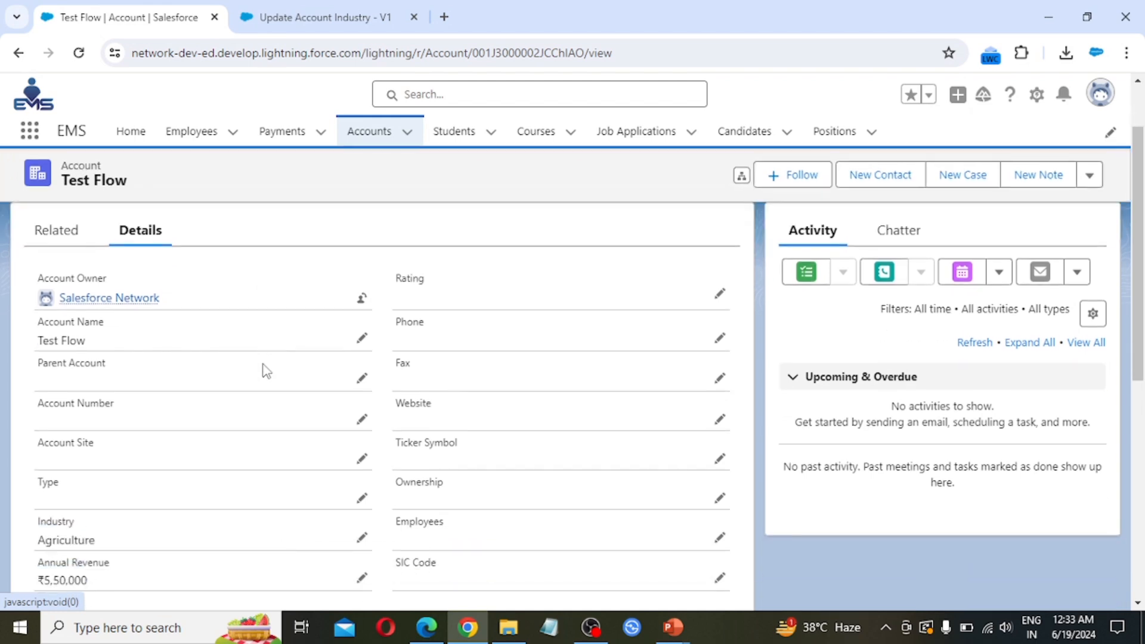
{"action": "scroll", "coordinate": [266, 371], "scroll_direction": "down", "scroll_amount": 1}
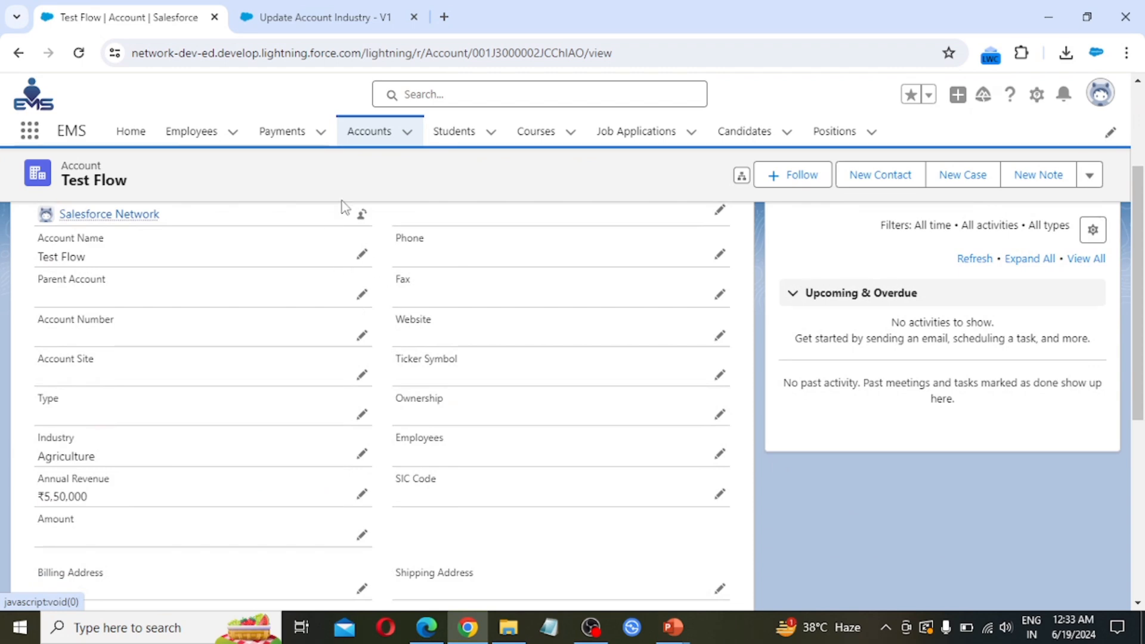
Start another new account from the Accounts list, naming it Test Flow 2 with an Annual Revenue of 300000
{"action": "left_click", "coordinate": [377, 129]}
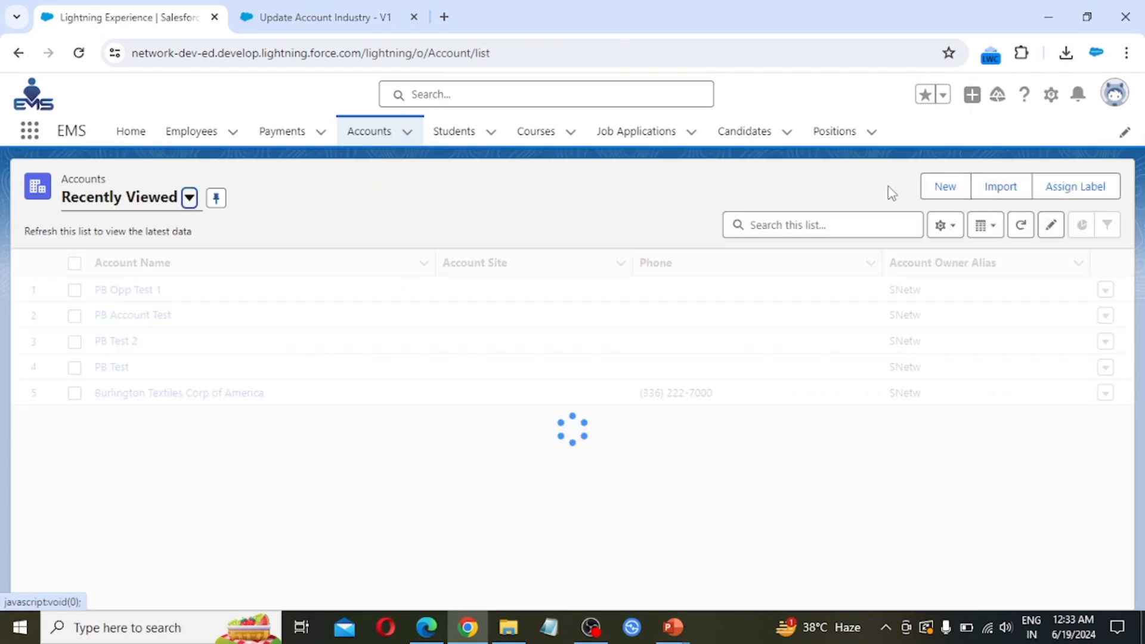
{"action": "left_click", "coordinate": [942, 189]}
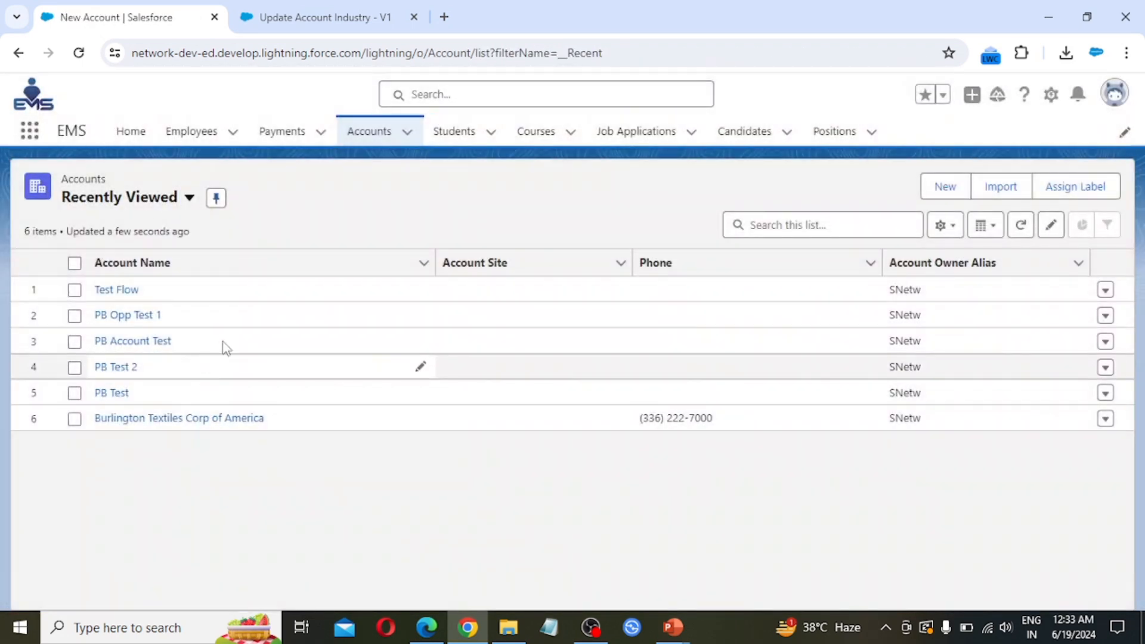
{"action": "left_click", "coordinate": [945, 187]}
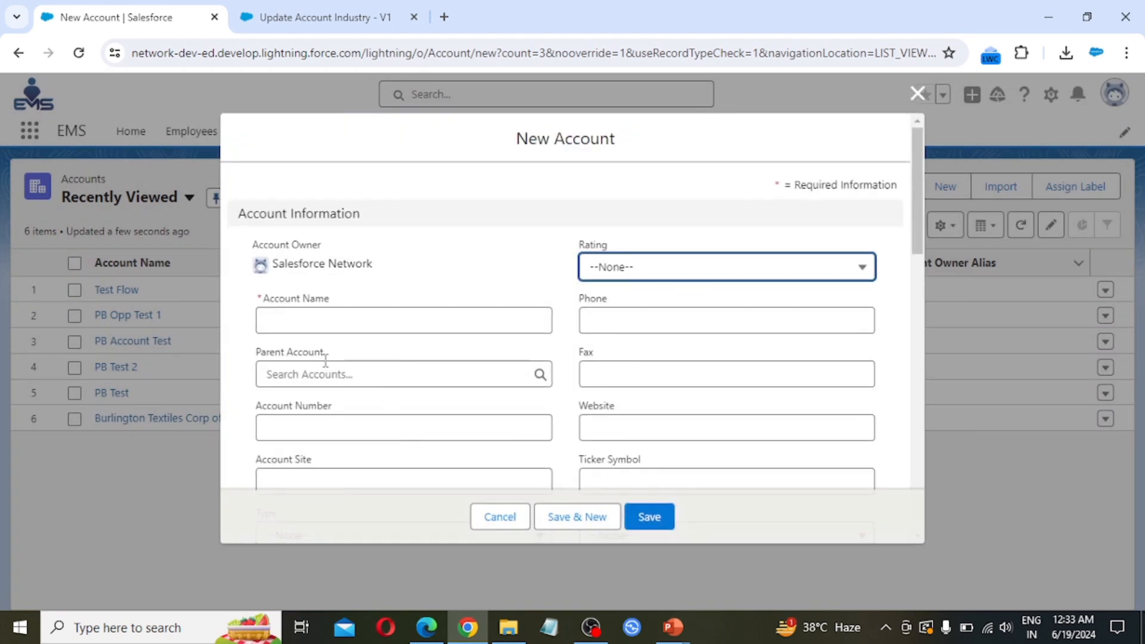
{"action": "left_click", "coordinate": [301, 318]}
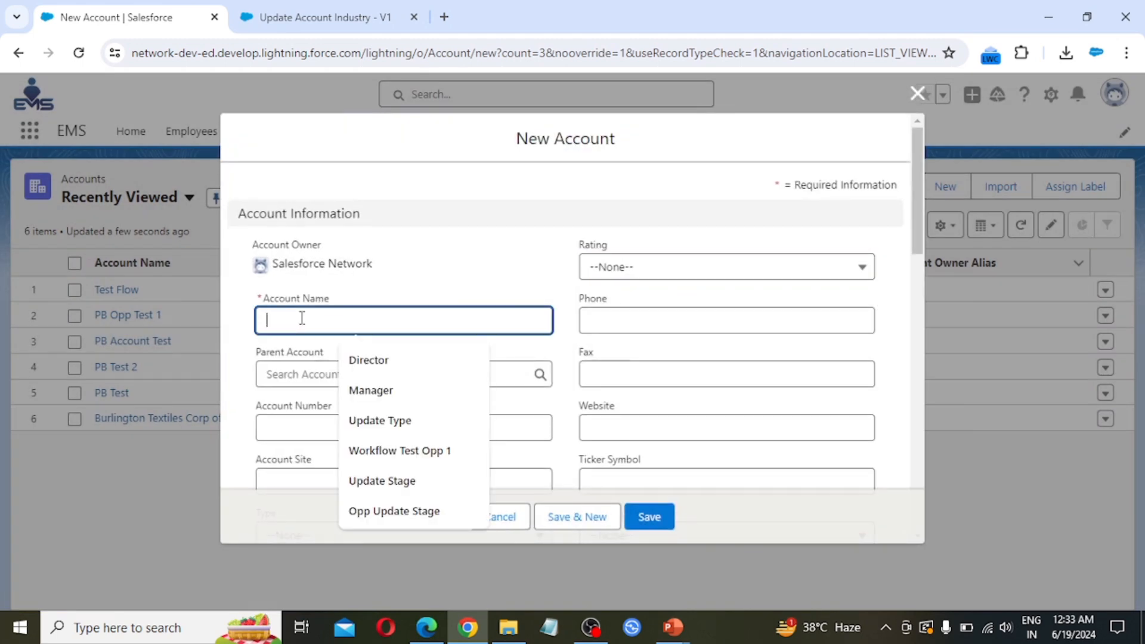
{"action": "type", "text": "Test"}
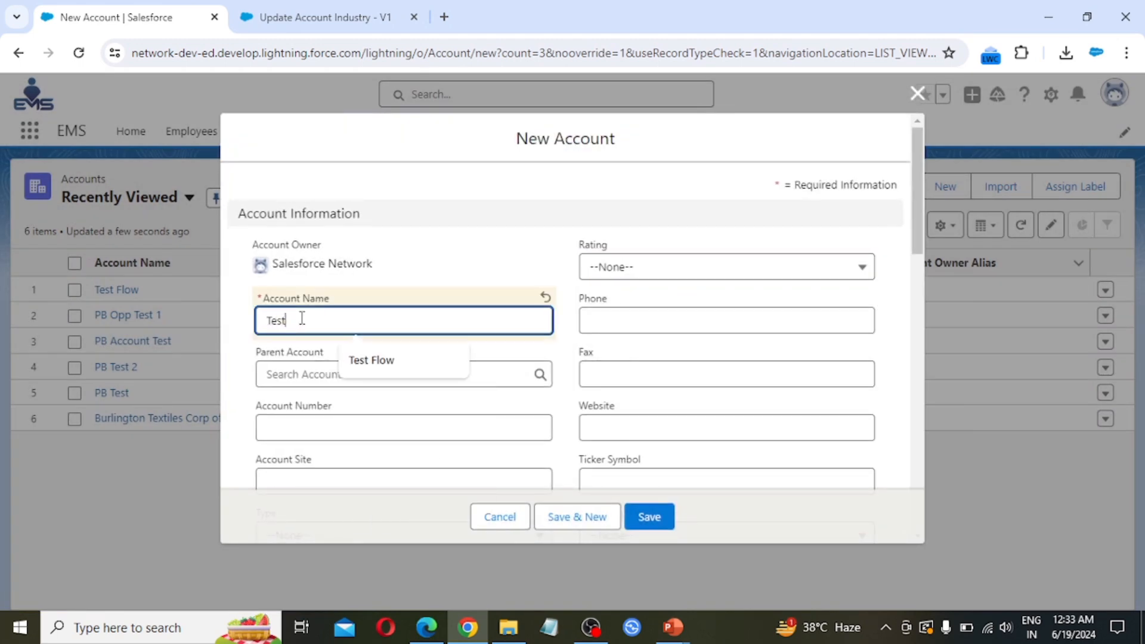
{"action": "type", "text": " Flow 2"}
{"action": "scroll", "coordinate": [541, 353], "scroll_direction": "down", "scroll_amount": 4}
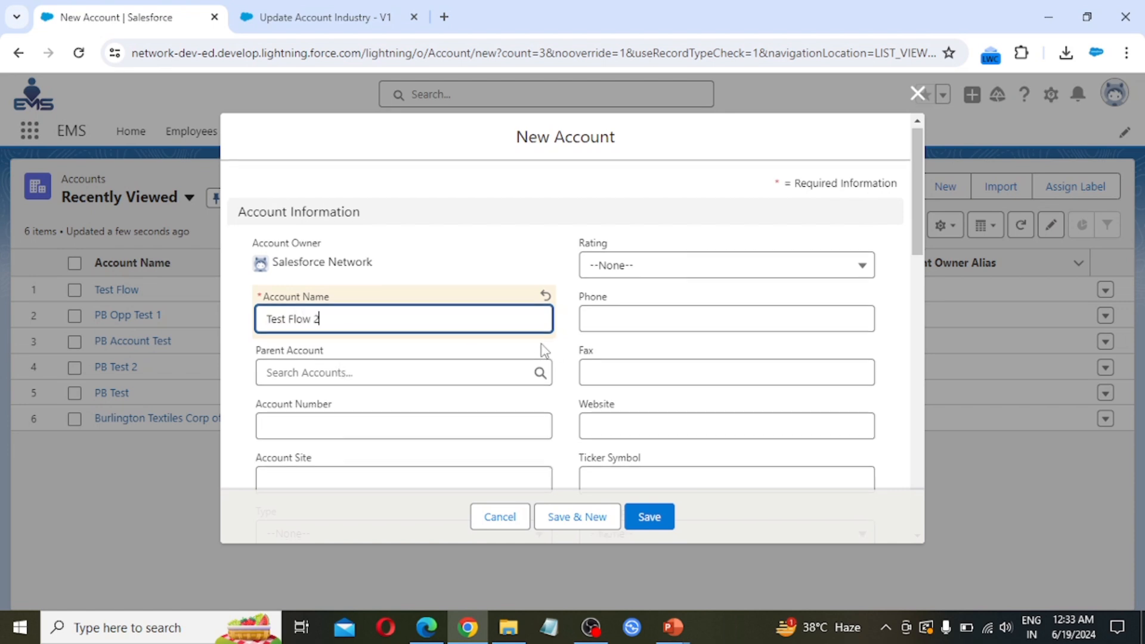
{"action": "left_click", "coordinate": [356, 308]}
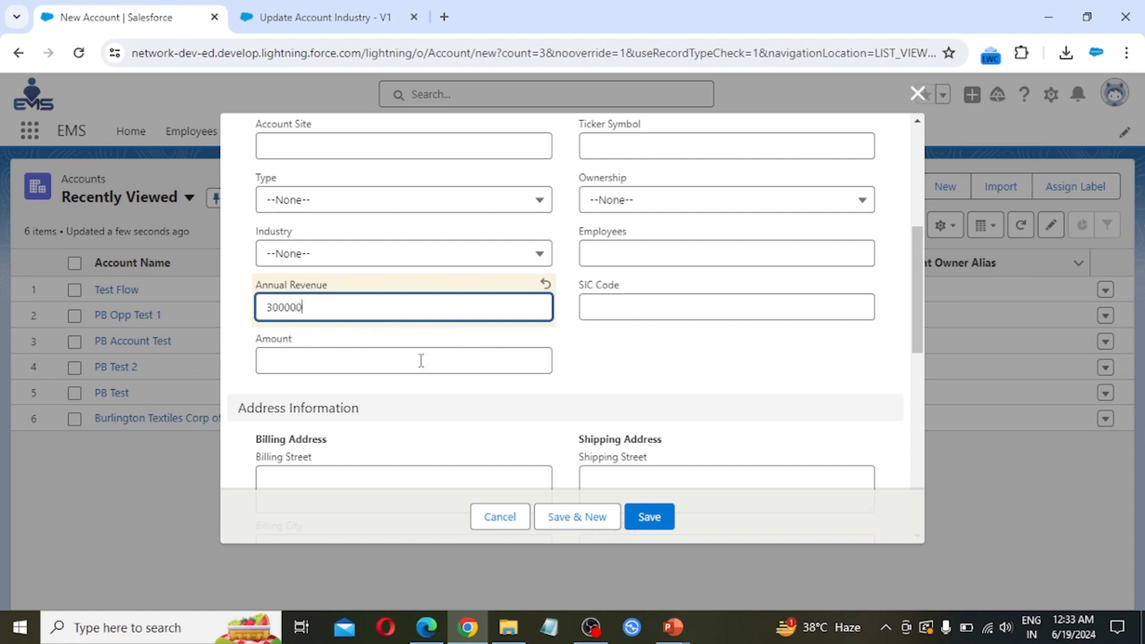
Save the Test Flow 2 account and check its Industry and Annual Revenue in the record details
{"action": "left_click", "coordinate": [650, 518]}
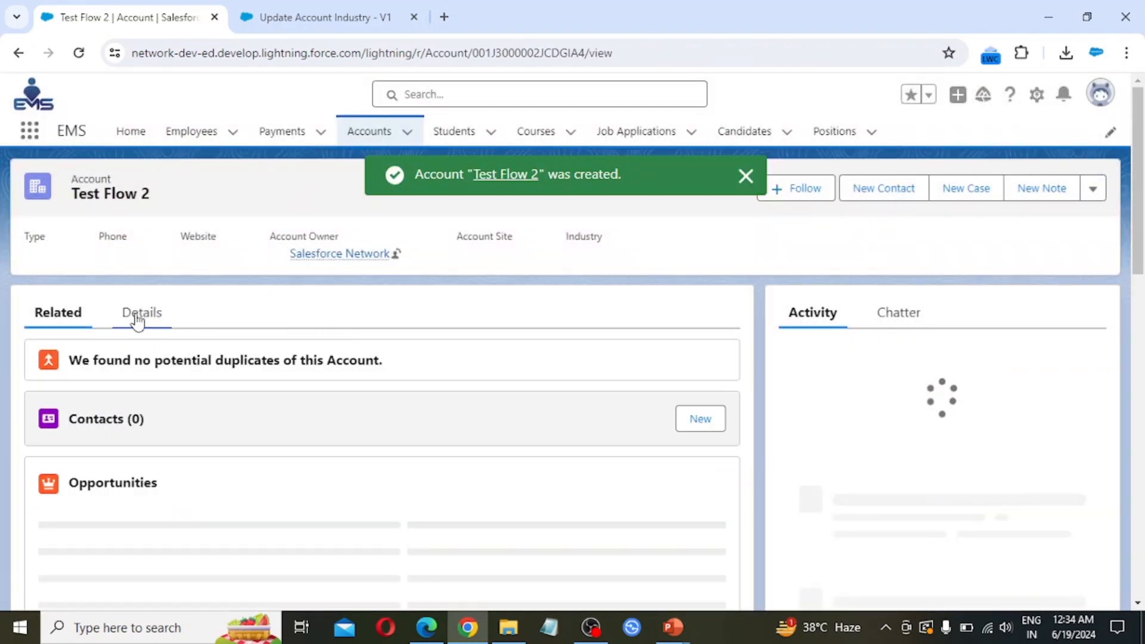
{"action": "left_click", "coordinate": [137, 320]}
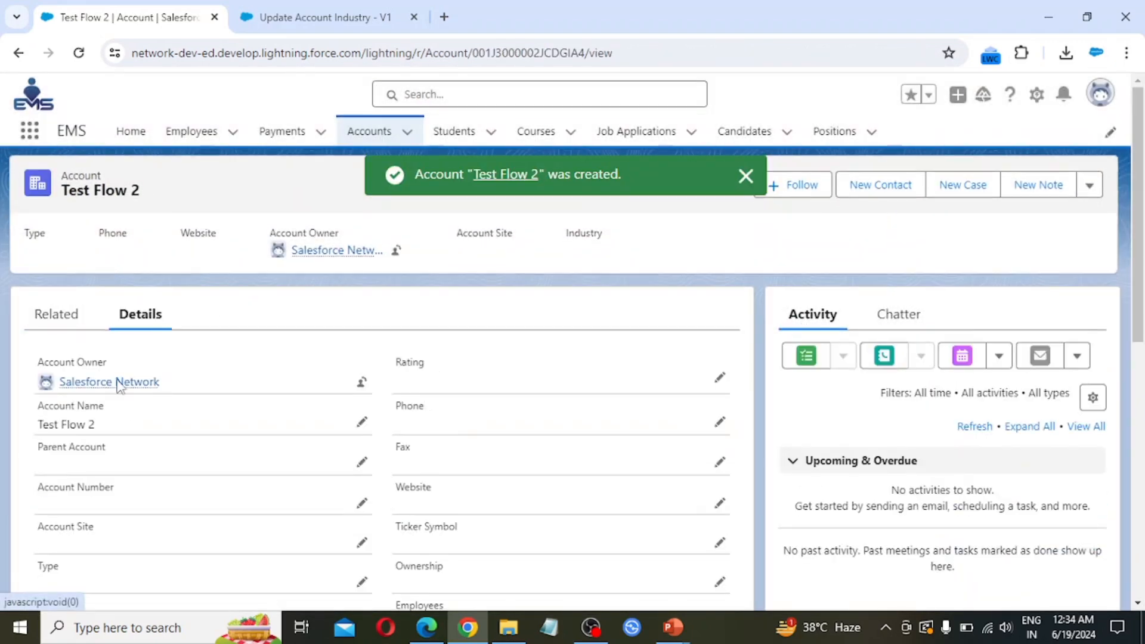
{"action": "scroll", "coordinate": [201, 385], "scroll_direction": "down", "scroll_amount": 3}
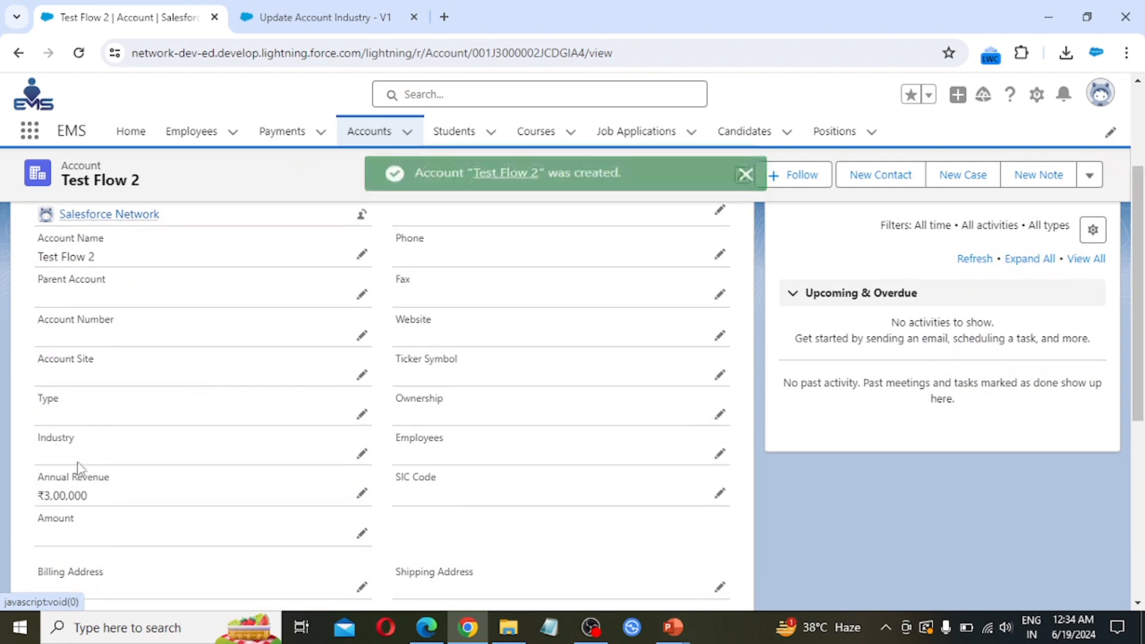